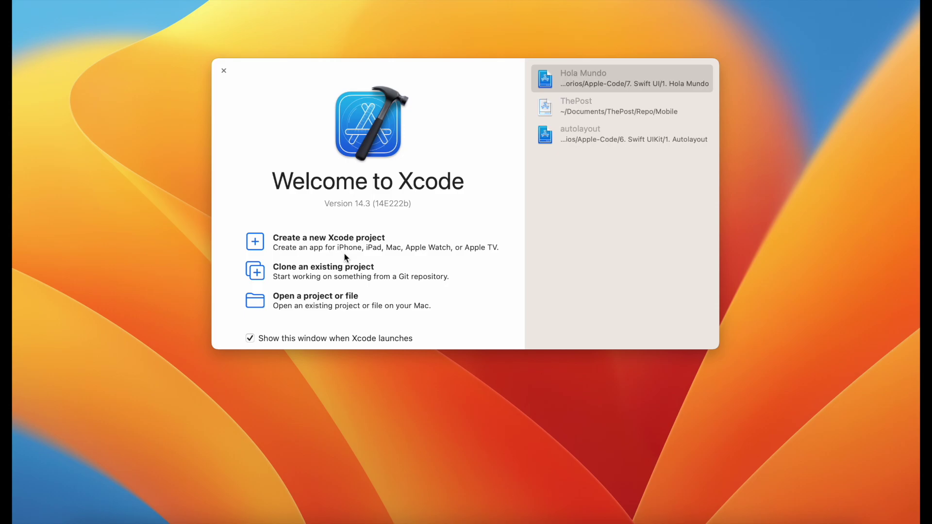
# Step: Start a new iOS App project named Primer Proyecto, keeping the preselected development team and the organization identifier com.metrollito
pyautogui.click(485, 249)
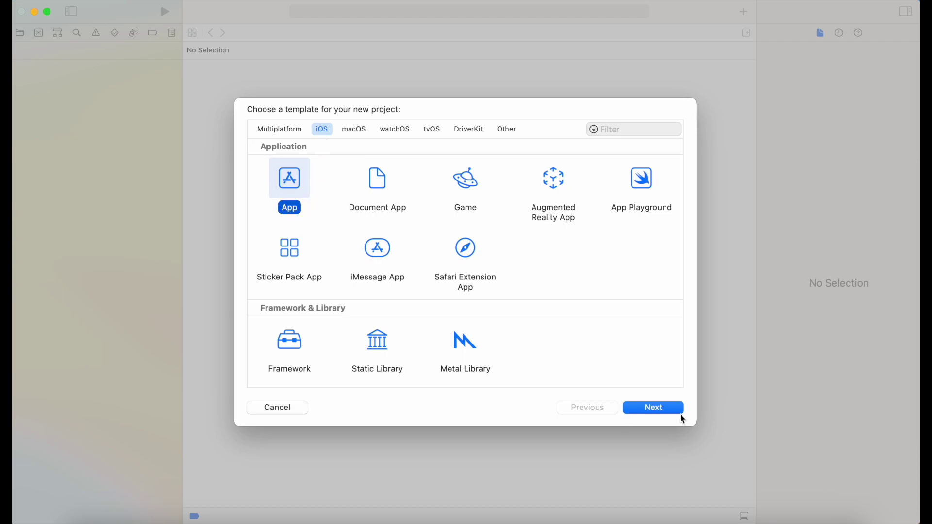
pyautogui.click(663, 413)
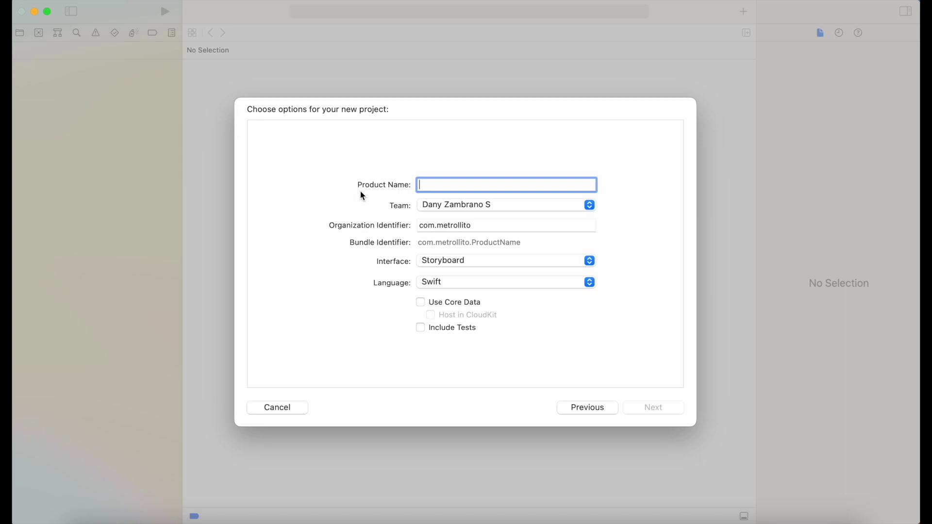
pyautogui.write('Primer Proyecto')
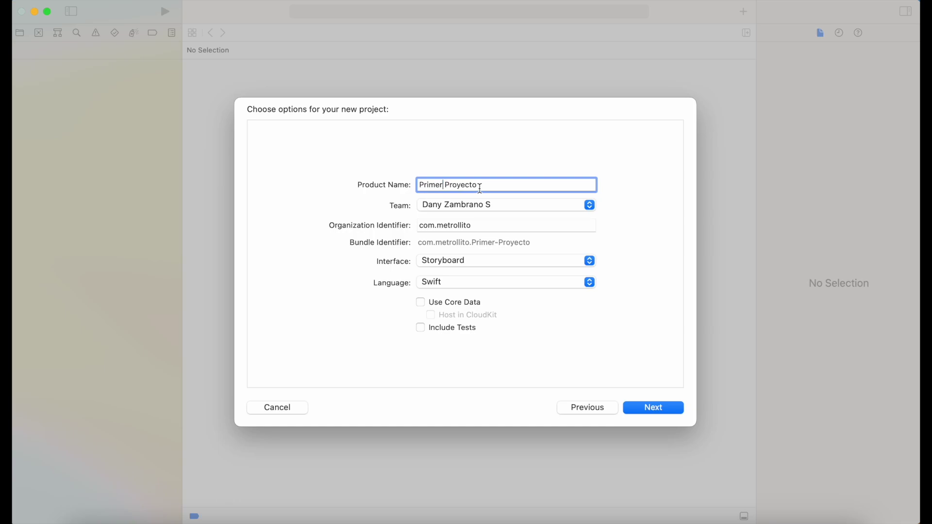
pyautogui.moveTo(494, 186); pyautogui.dragTo(398, 182)
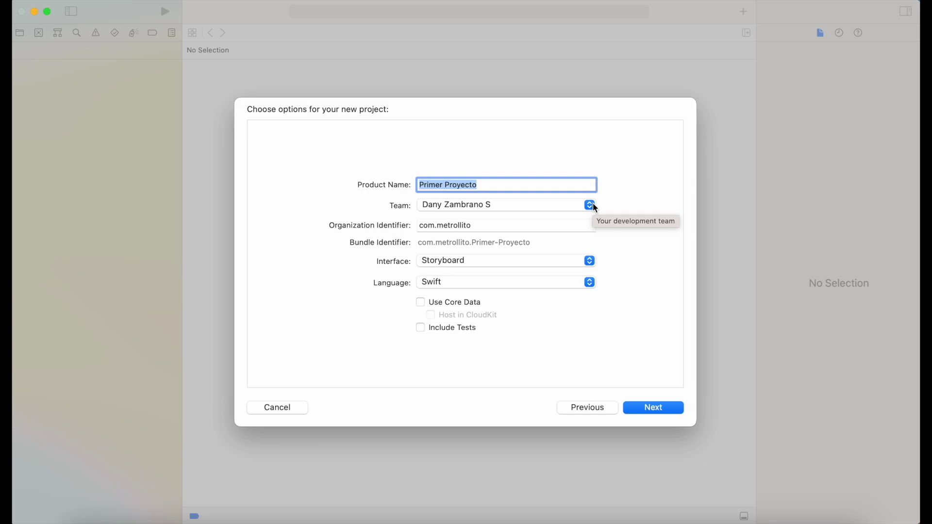
pyautogui.click(471, 206)
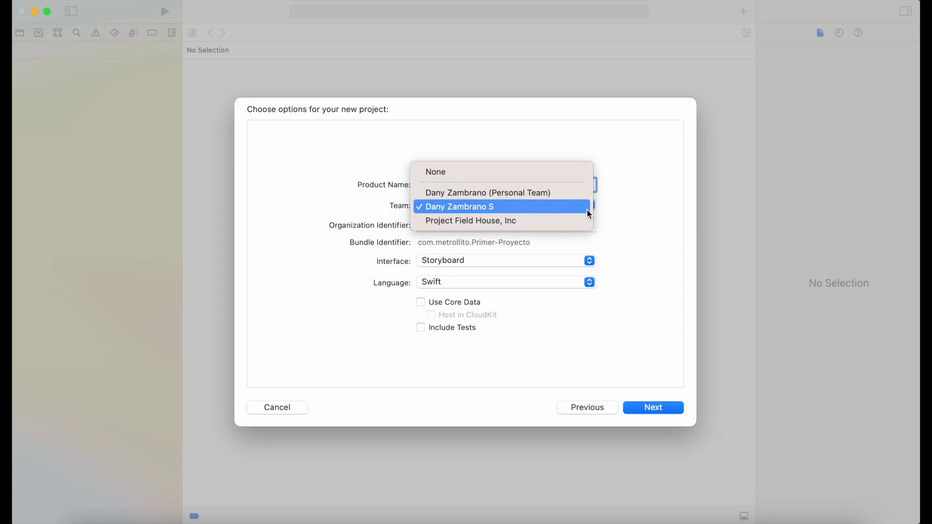
pyautogui.click(561, 206)
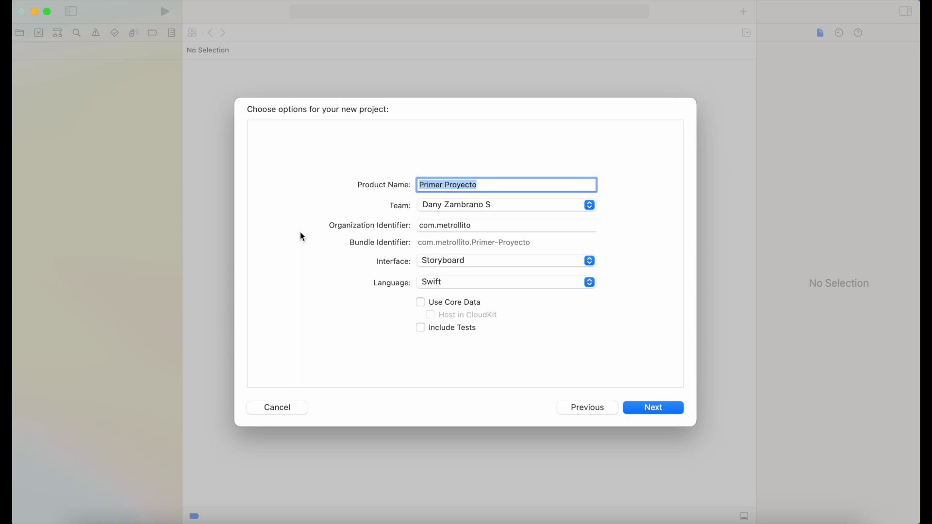
pyautogui.moveTo(481, 224); pyautogui.dragTo(412, 229)
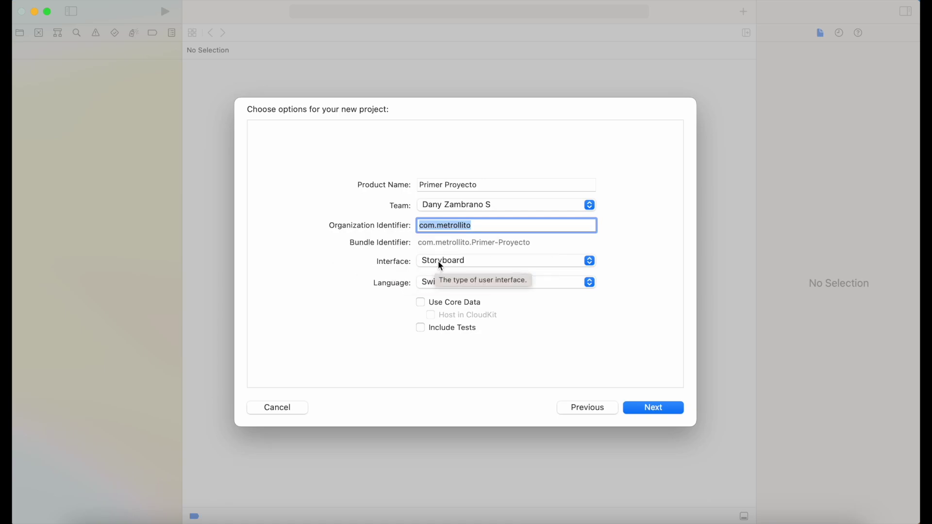
# Step: Choose the Storyboard interface and Swift language, and create the project in Downloads with a local Git repository
pyautogui.click(461, 262)
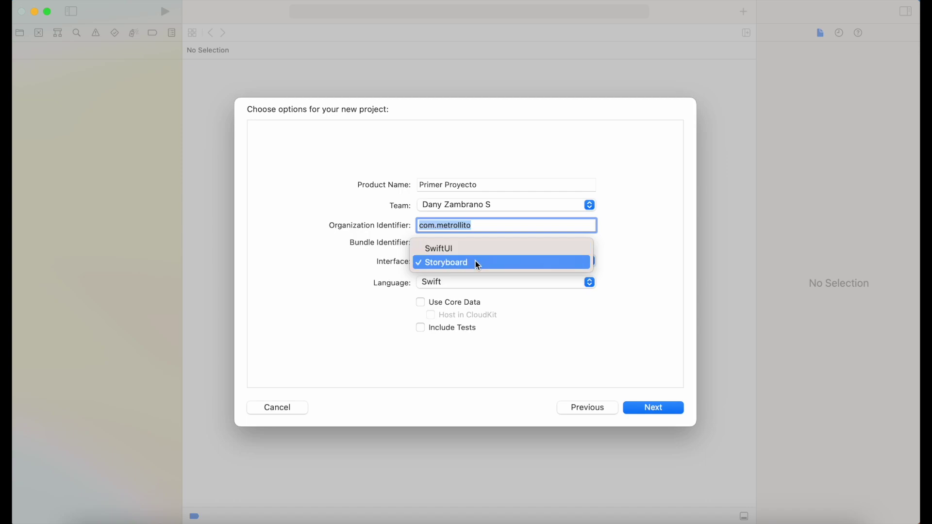
pyautogui.click(442, 268)
pyautogui.click(456, 284)
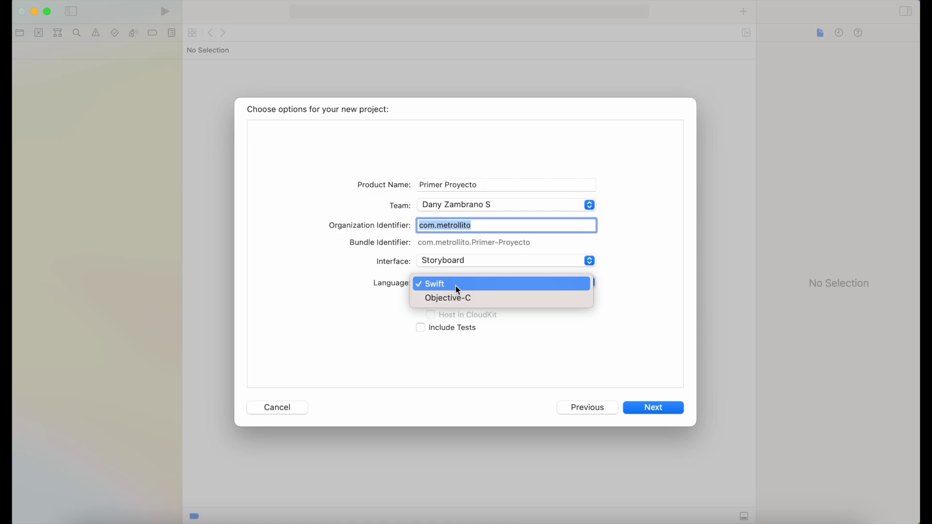
pyautogui.click(458, 290)
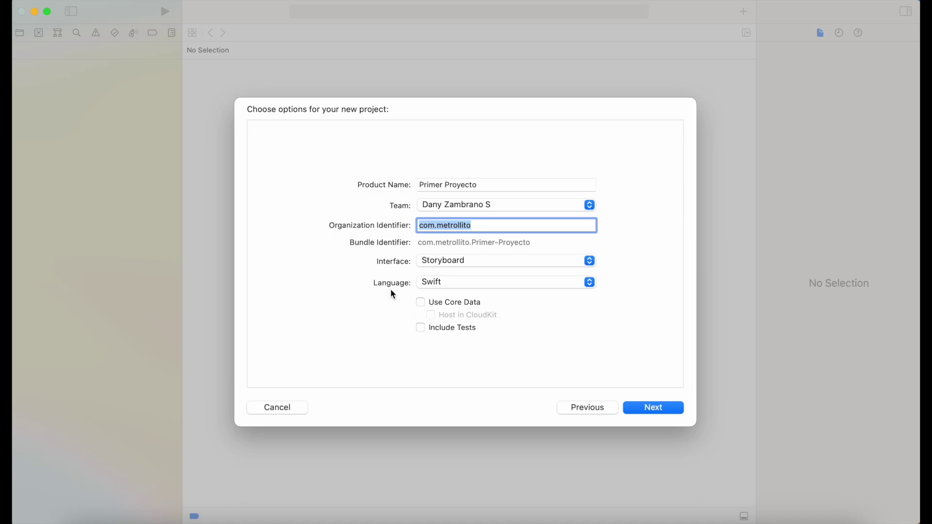
pyautogui.click(654, 409)
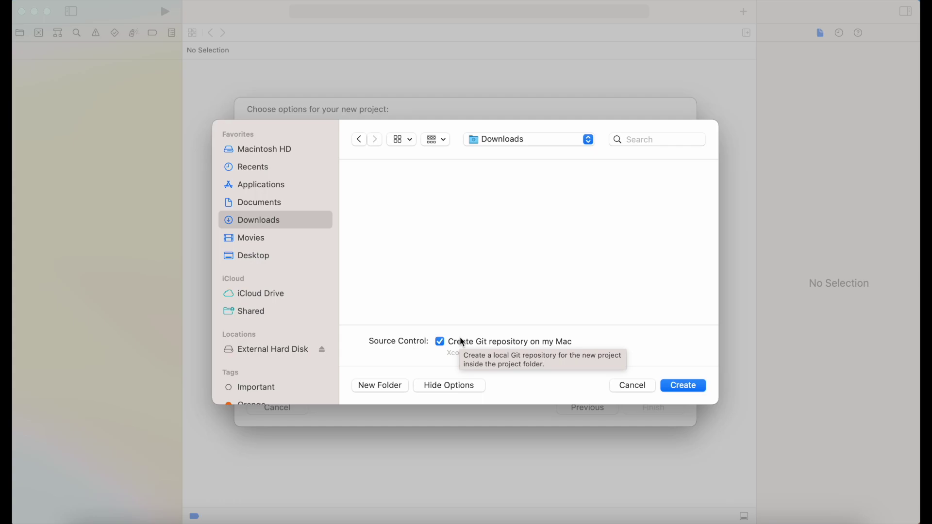
pyautogui.click(686, 386)
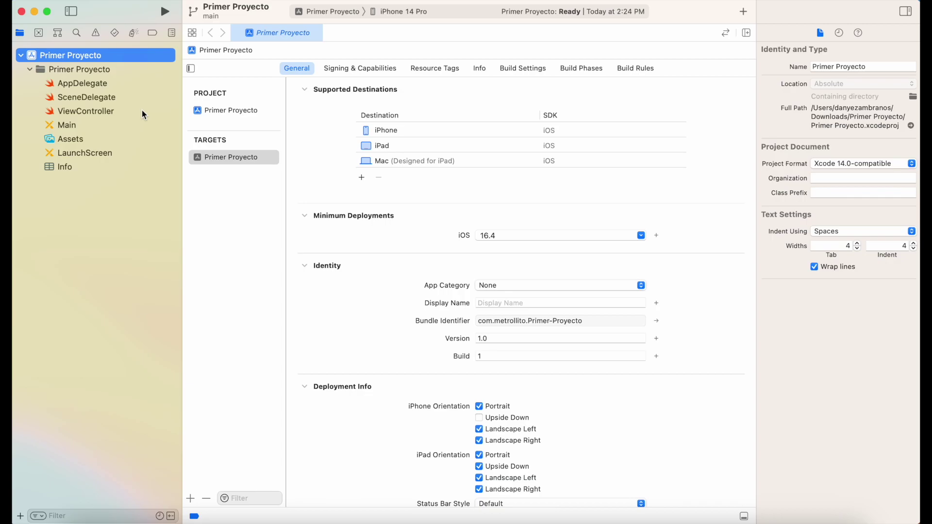
# Step: Hide and reshow the navigator, and look through the project's source control changes and repositories
pyautogui.click(72, 11)
pyautogui.click(71, 11)
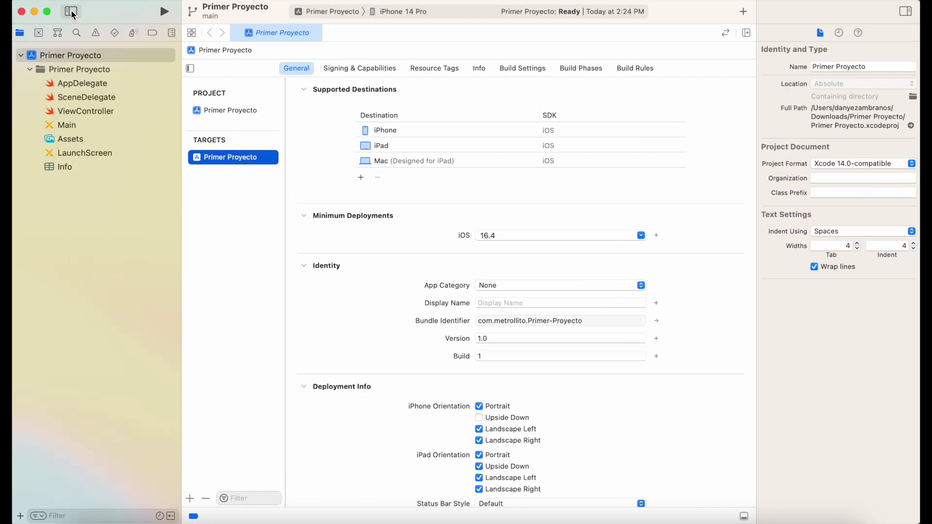
pyautogui.click(39, 34)
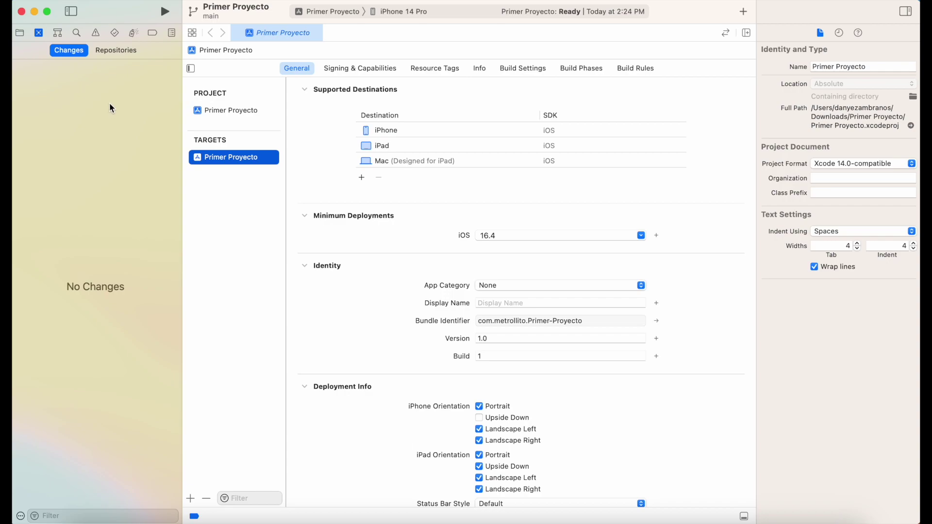
pyautogui.click(127, 51)
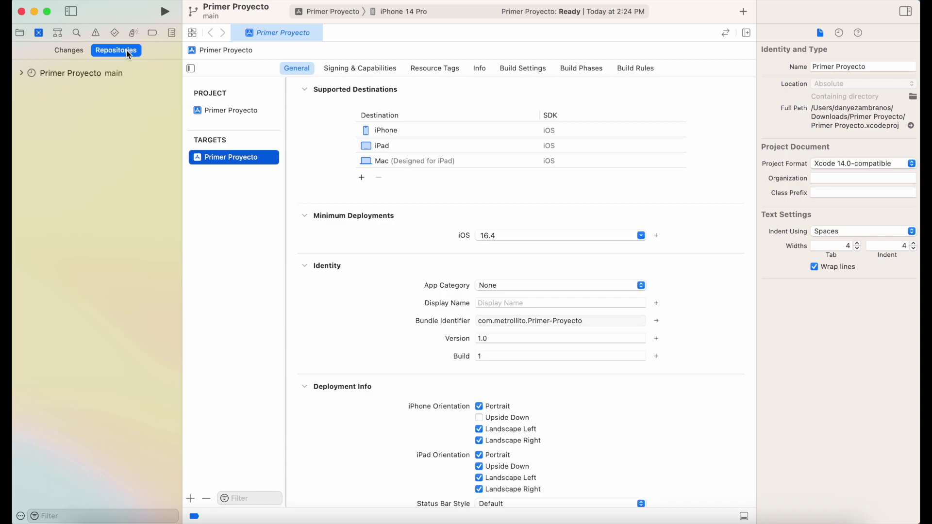
pyautogui.click(68, 53)
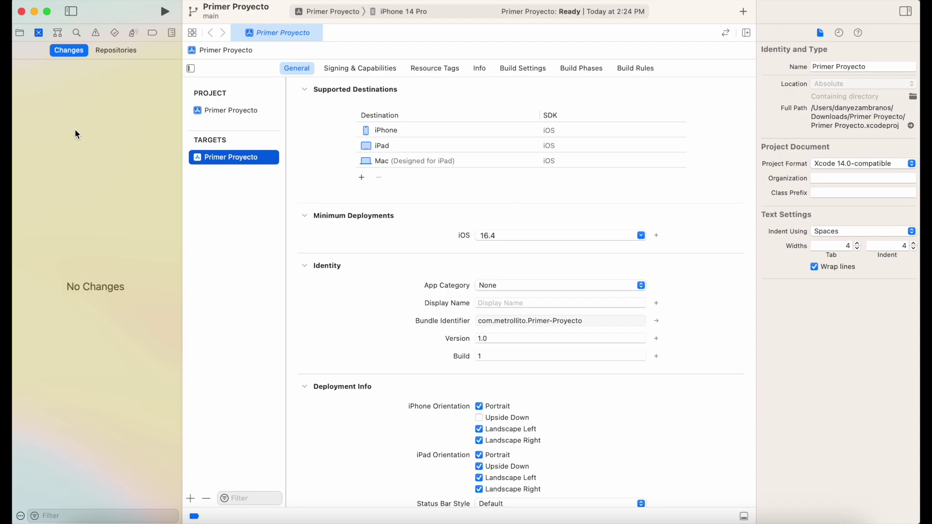
# Step: Examine the full method names under AppDelegate, SceneDelegate and ViewController in the hierarchical symbol list
pyautogui.click(57, 33)
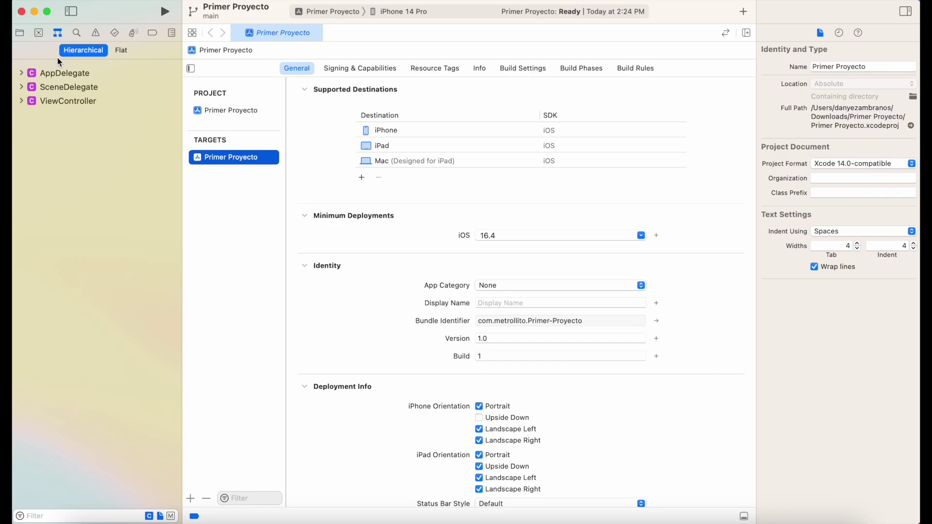
pyautogui.click(22, 73)
pyautogui.click(21, 142)
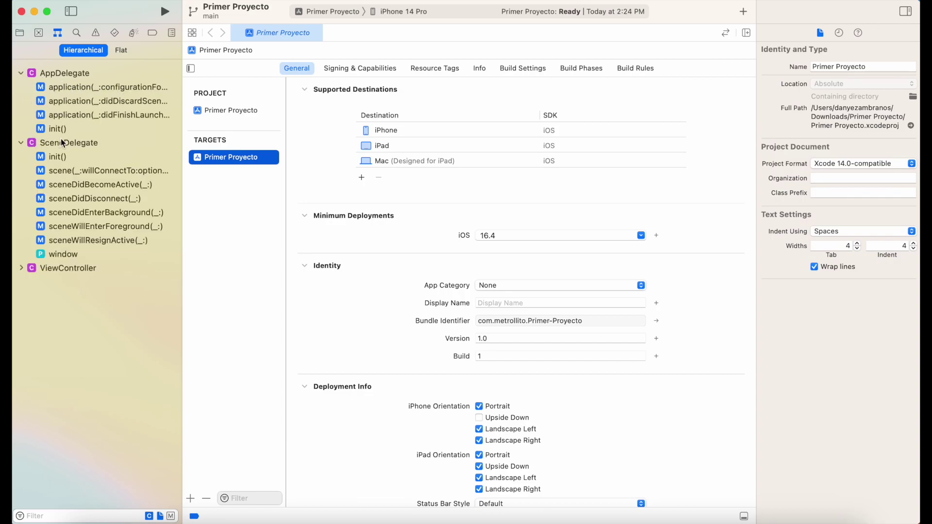
pyautogui.click(21, 268)
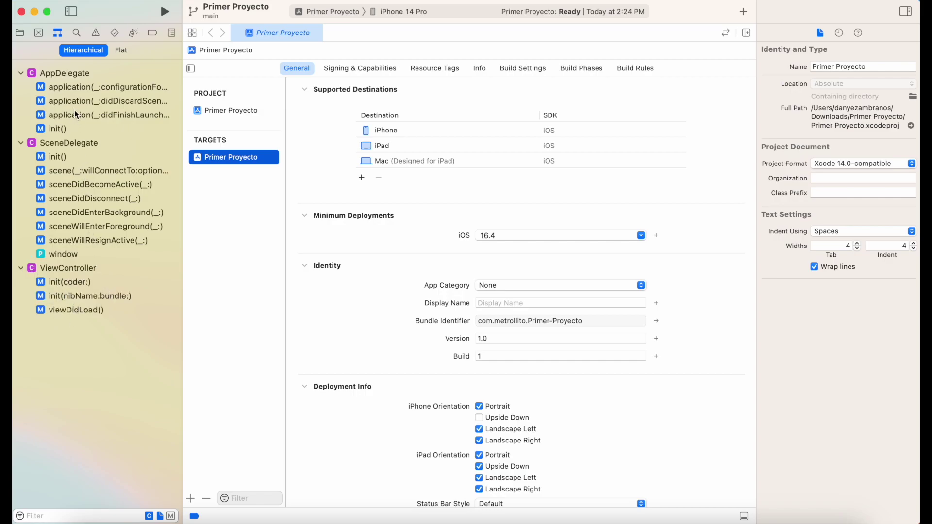
pyautogui.moveTo(185, 92); pyautogui.dragTo(277, 92)
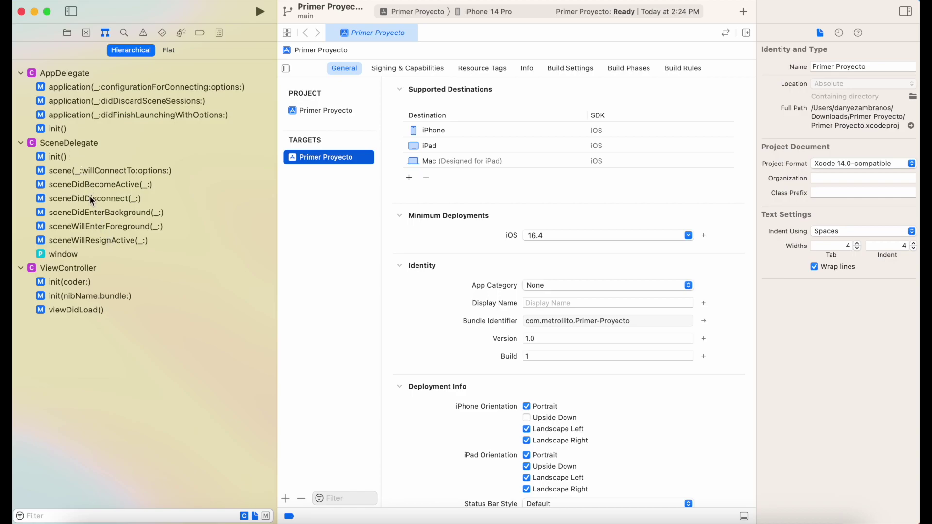
pyautogui.moveTo(277, 148); pyautogui.dragTo(183, 145)
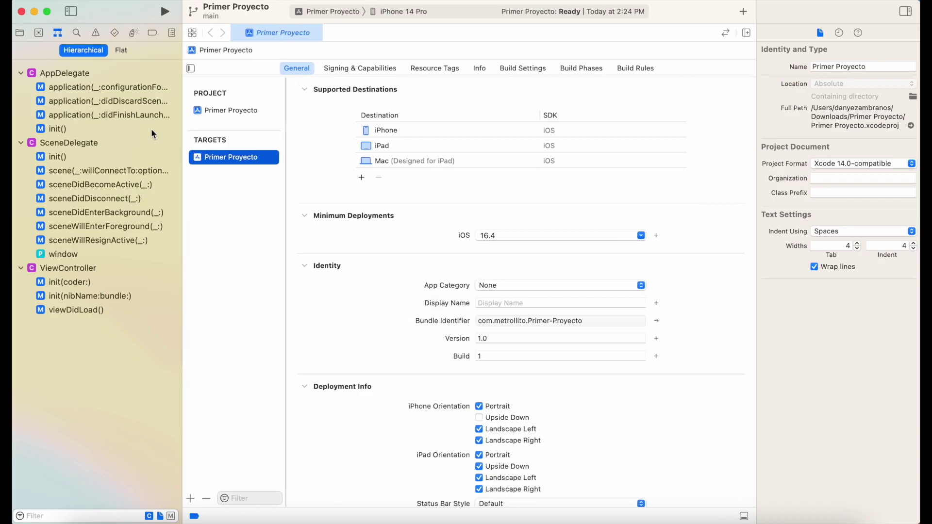
# Step: Look through the project's text search, issues, tests, breakpoints, and local and cloud reports
pyautogui.click(76, 33)
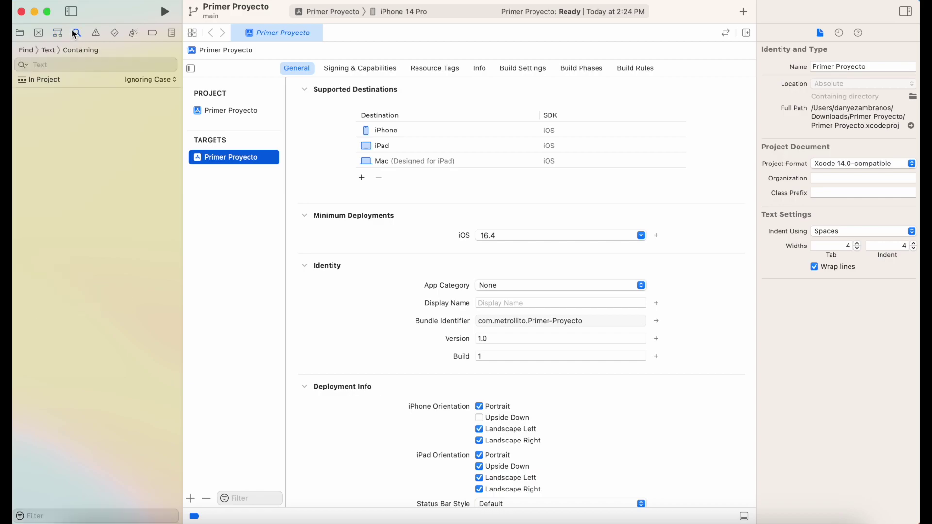
pyautogui.click(74, 65)
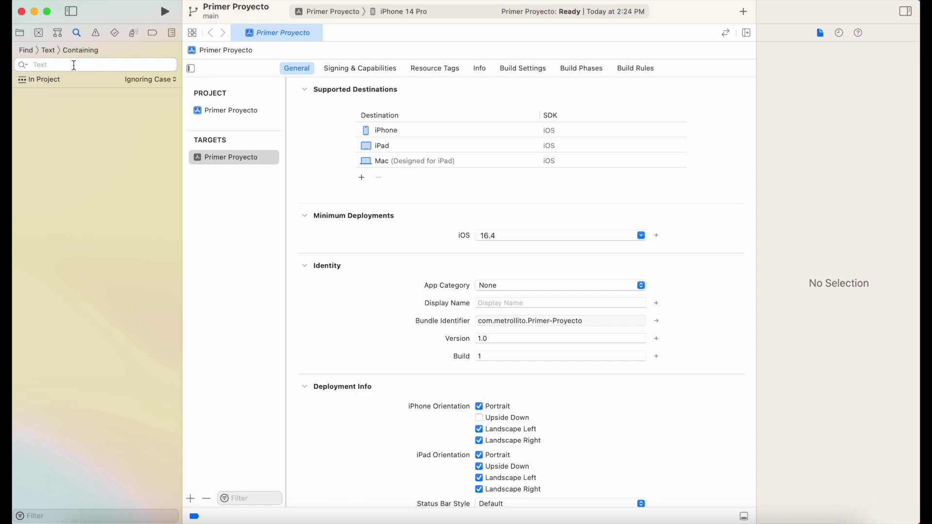
pyautogui.click(96, 34)
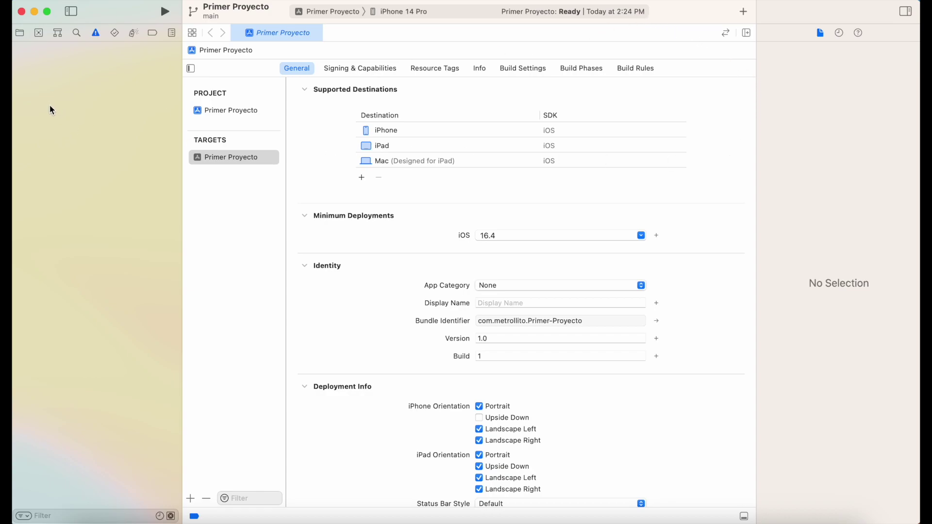
pyautogui.click(115, 33)
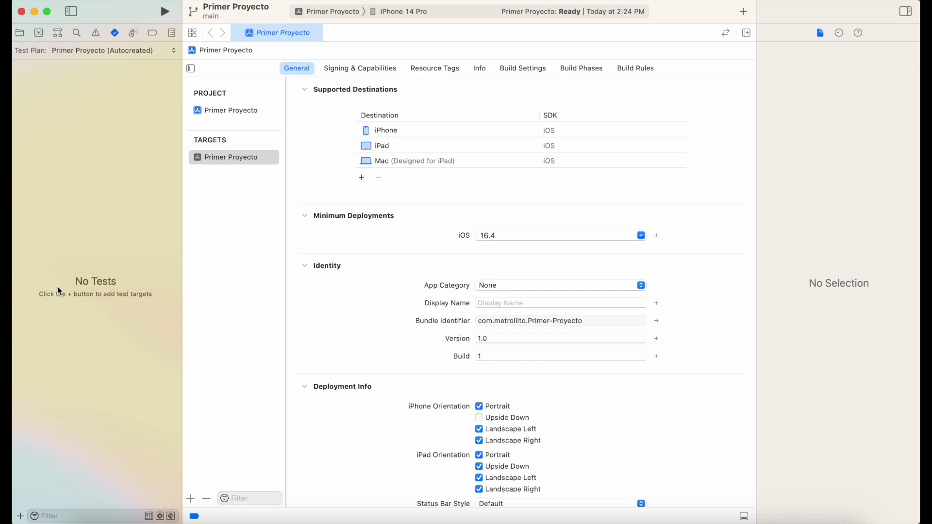
pyautogui.click(153, 33)
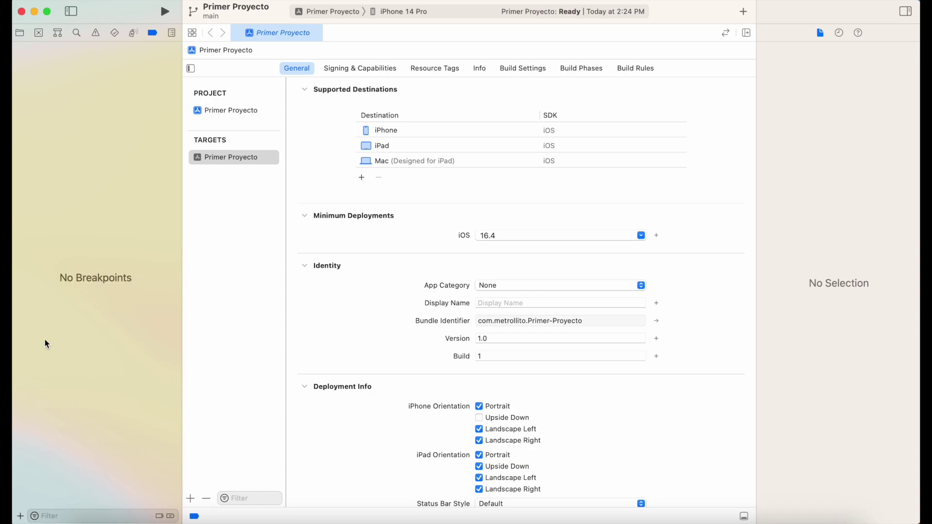
pyautogui.press('super+9')
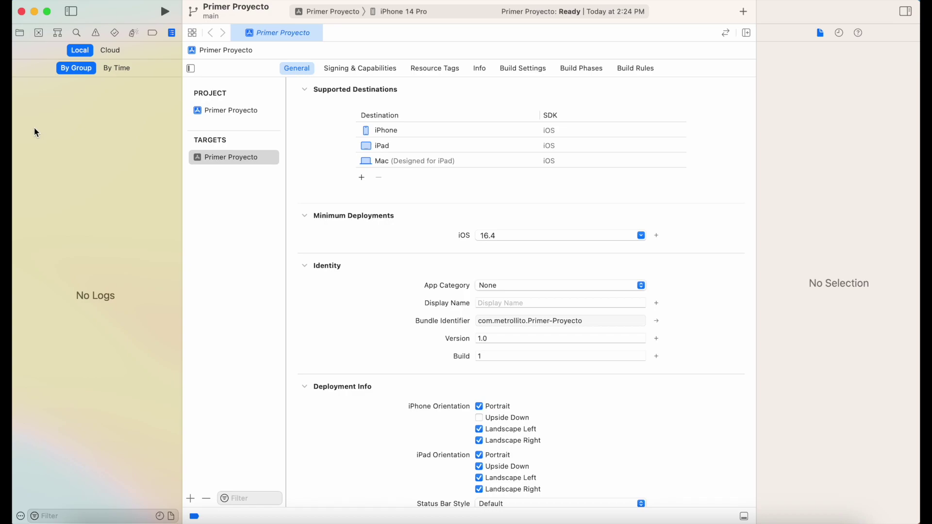
pyautogui.click(108, 50)
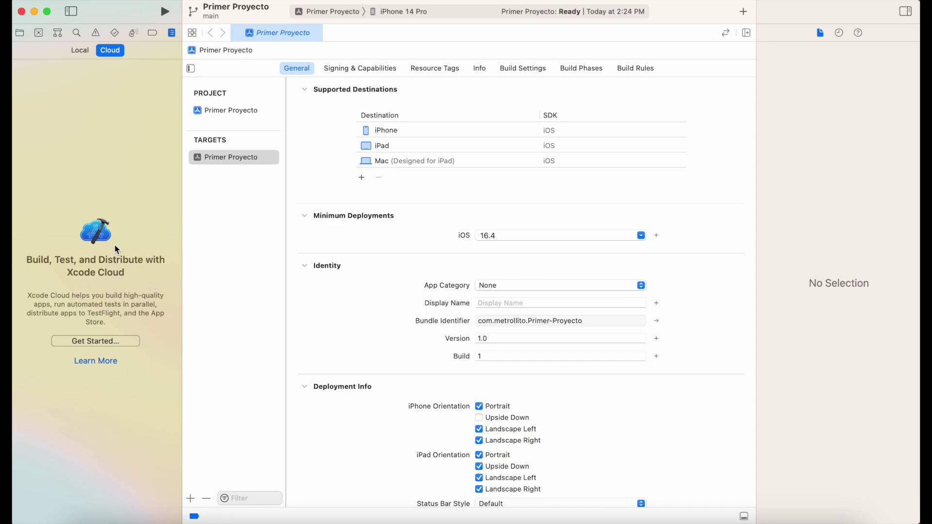
# Step: Return to the project file list and open the project-level settings of Primer Proyecto
pyautogui.press('super+1')
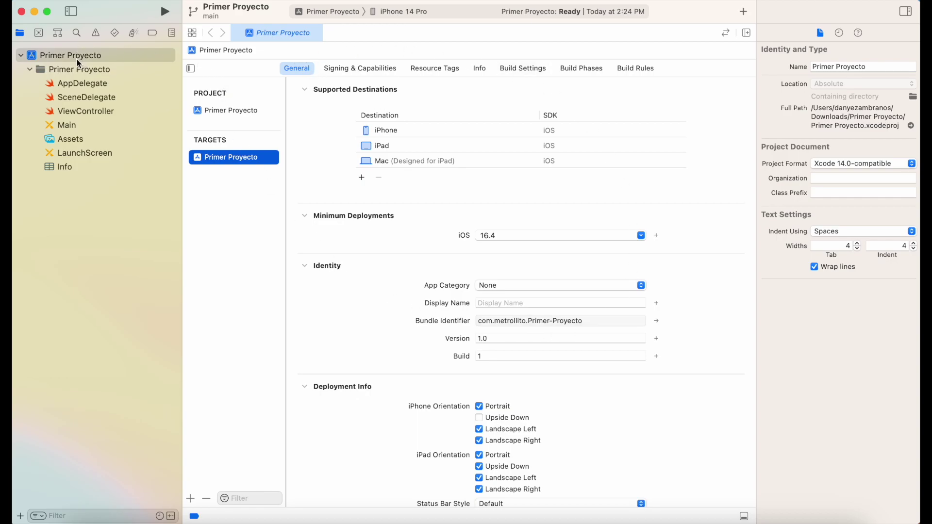
pyautogui.click(97, 54)
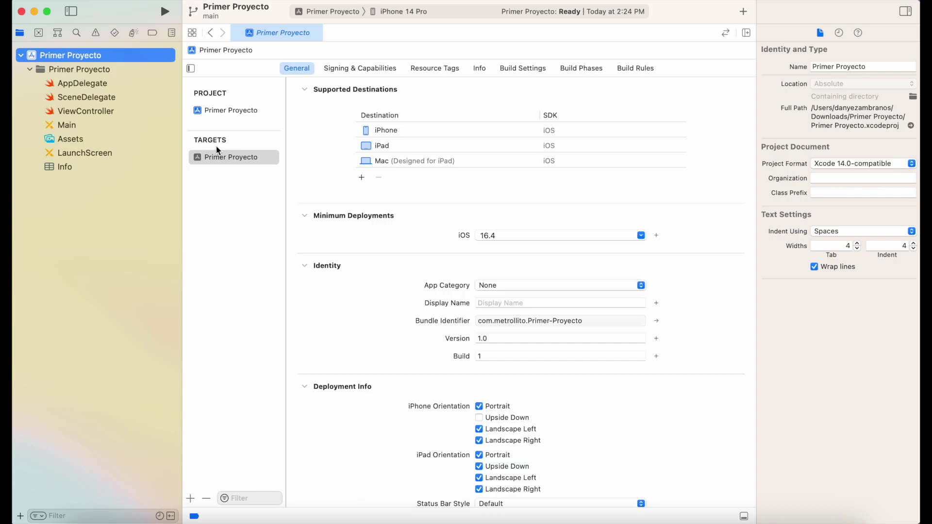
pyautogui.click(256, 112)
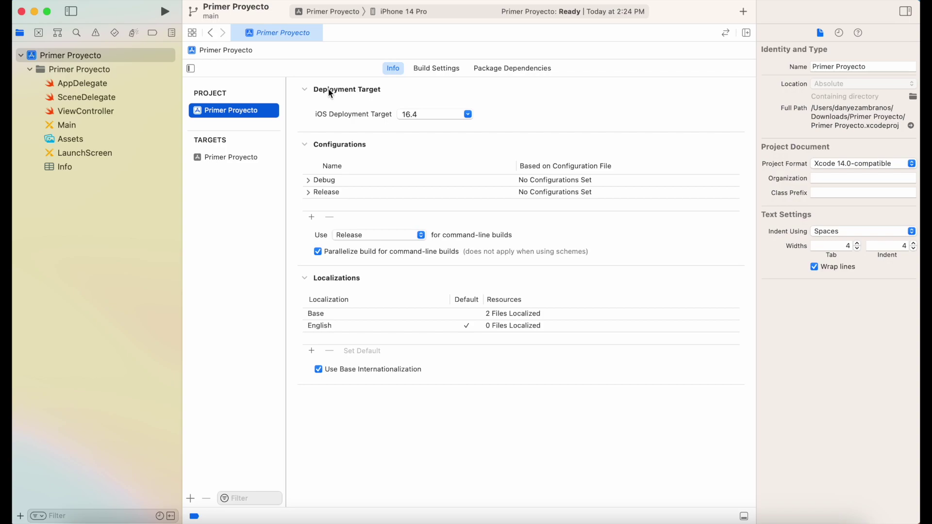
# Step: Look through the iOS versions offered as the project's deployment target
pyautogui.click(442, 115)
pyautogui.click(469, 115)
pyautogui.click(482, 109)
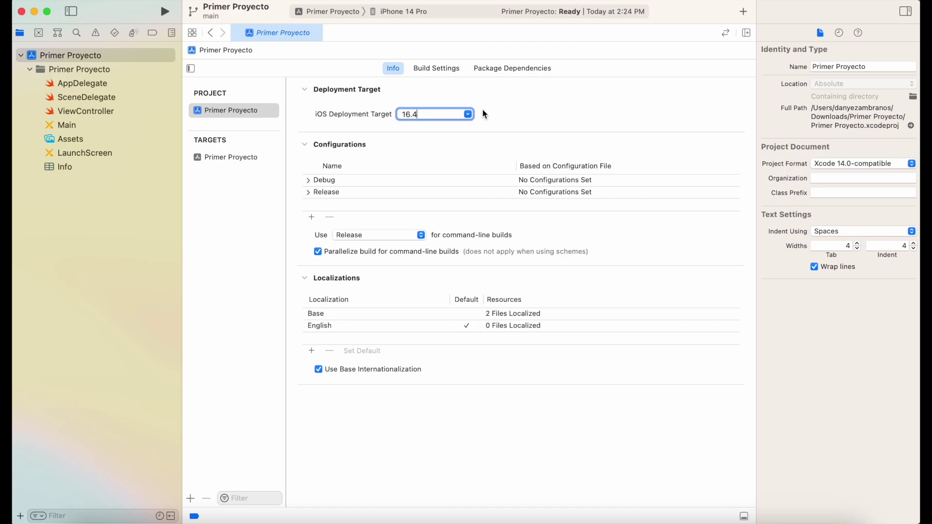
pyautogui.click(467, 115)
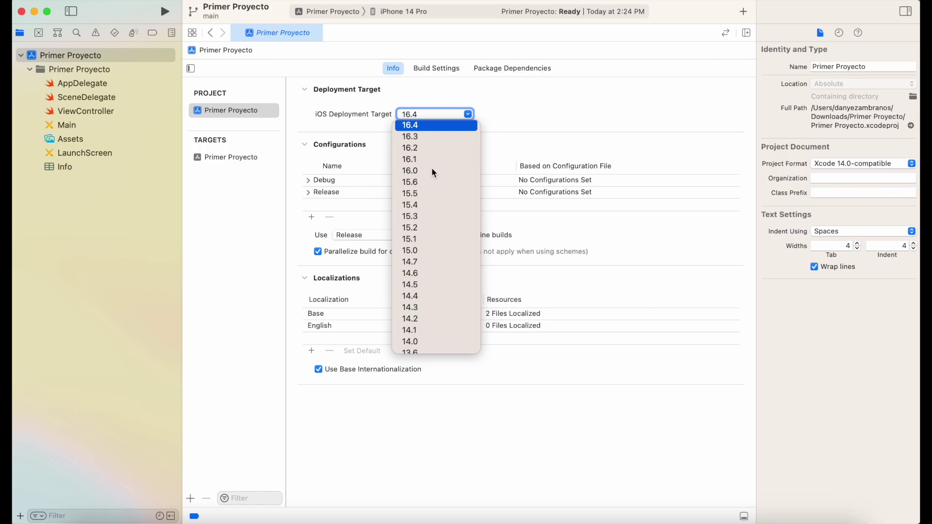
pyautogui.scroll(-3, 437, 218)
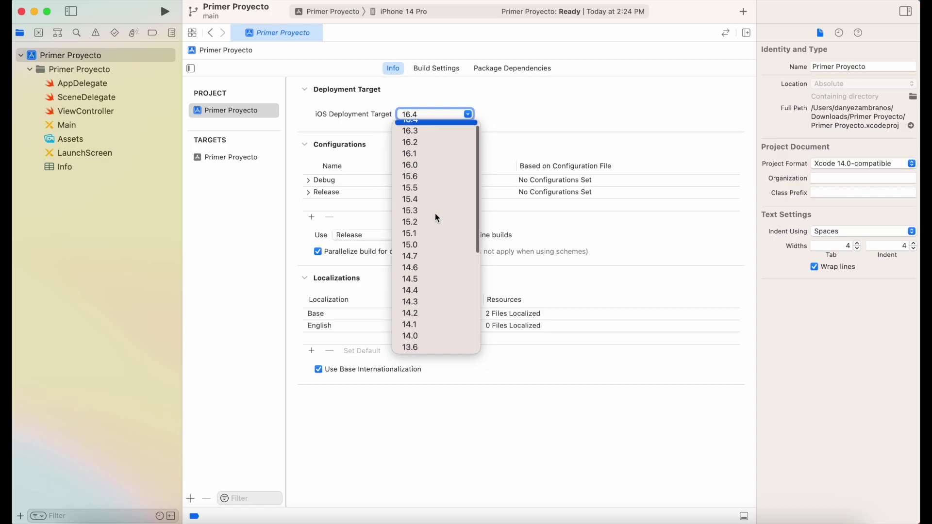
pyautogui.scroll(3, 437, 214)
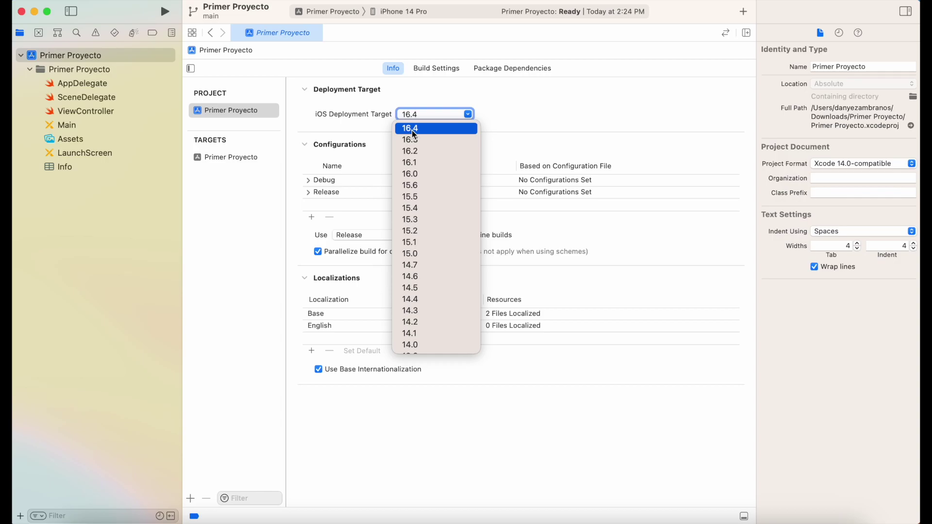
# Step: Set the project's iOS deployment target to 15.0, and restore it to 16.4
pyautogui.click(469, 115)
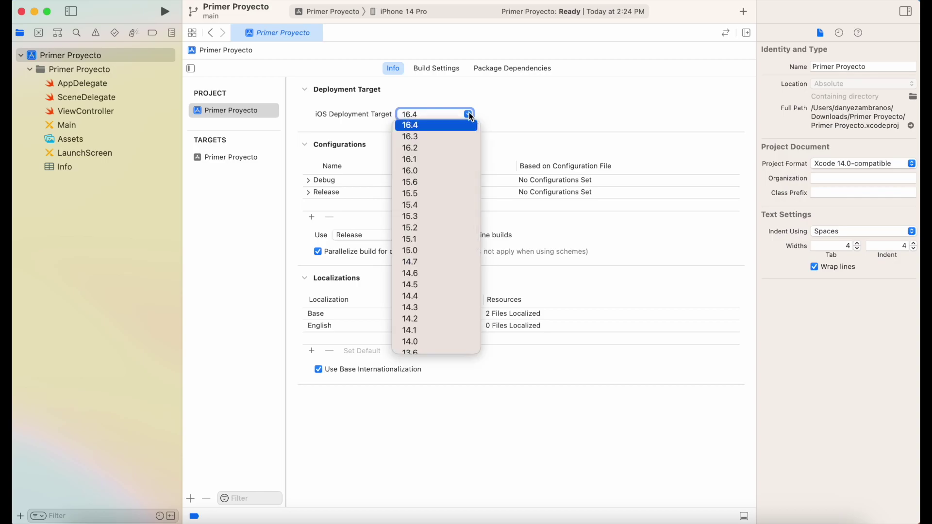
pyautogui.click(413, 250)
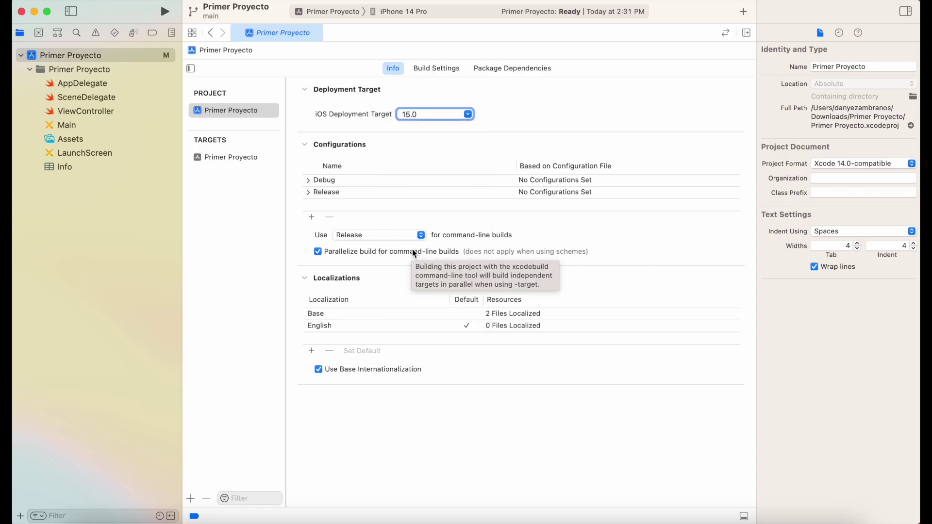
pyautogui.click(467, 114)
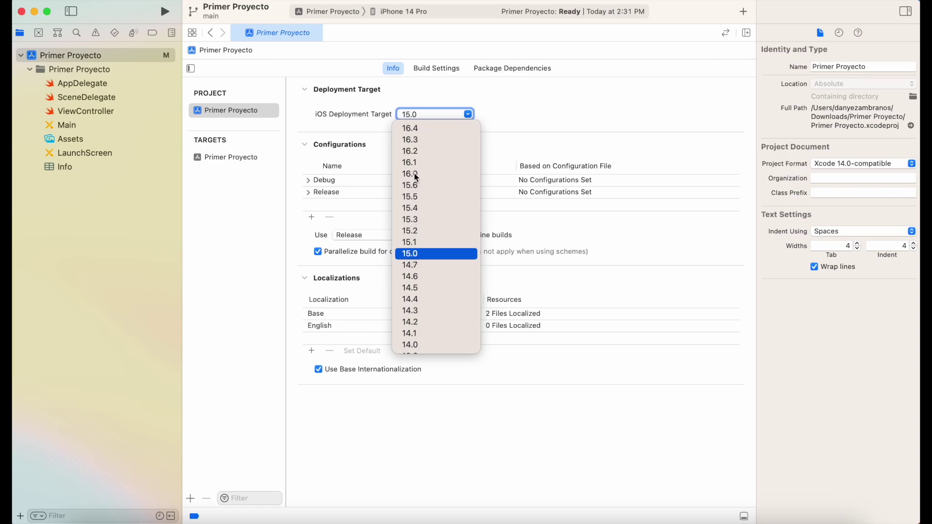
pyautogui.click(415, 128)
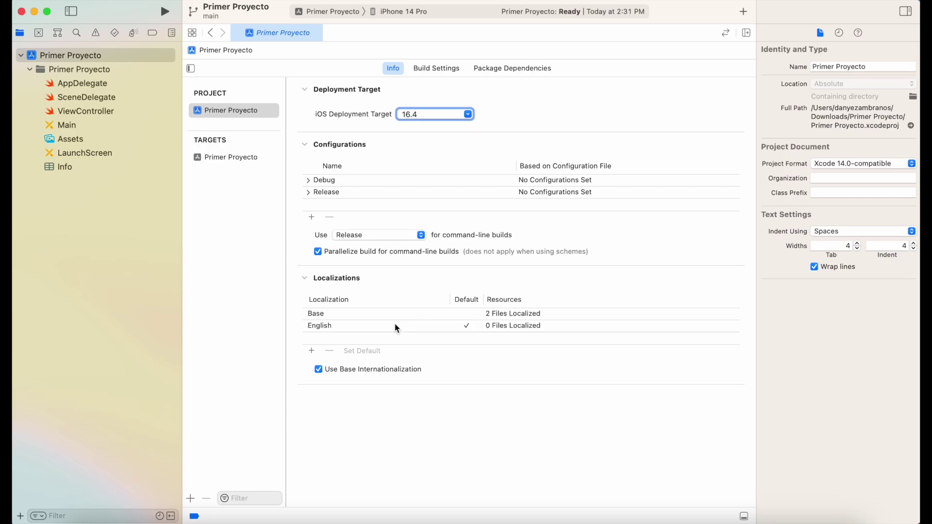
pyautogui.click(312, 352)
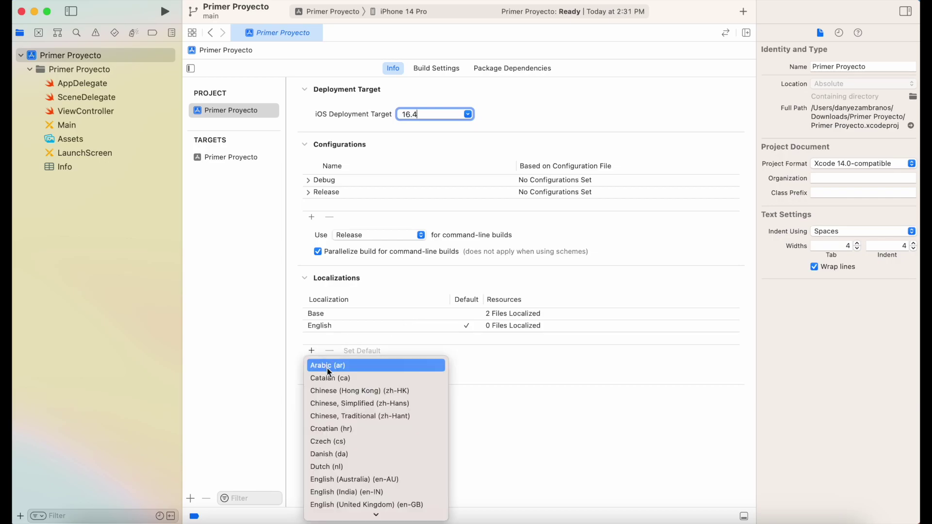
pyautogui.scroll(-5, 333, 377)
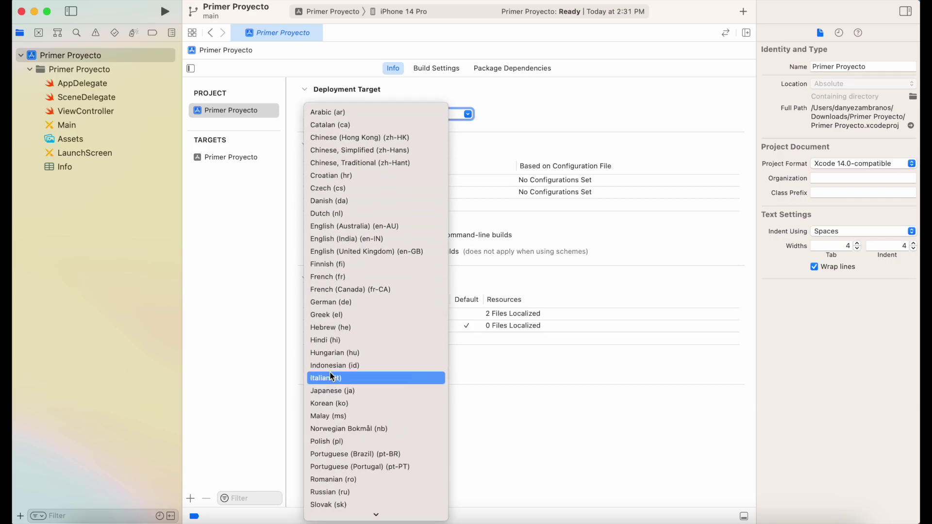
pyautogui.click(495, 279)
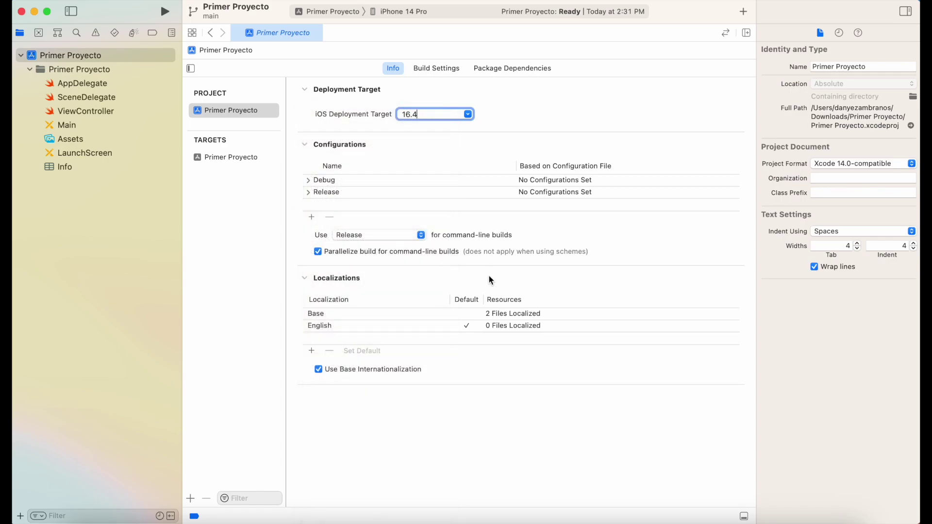
# Step: Add a French localization for Main.storyboard and LaunchScreen.storyboard, with Base as reference language and Localizable Strings as file type
pyautogui.click(312, 351)
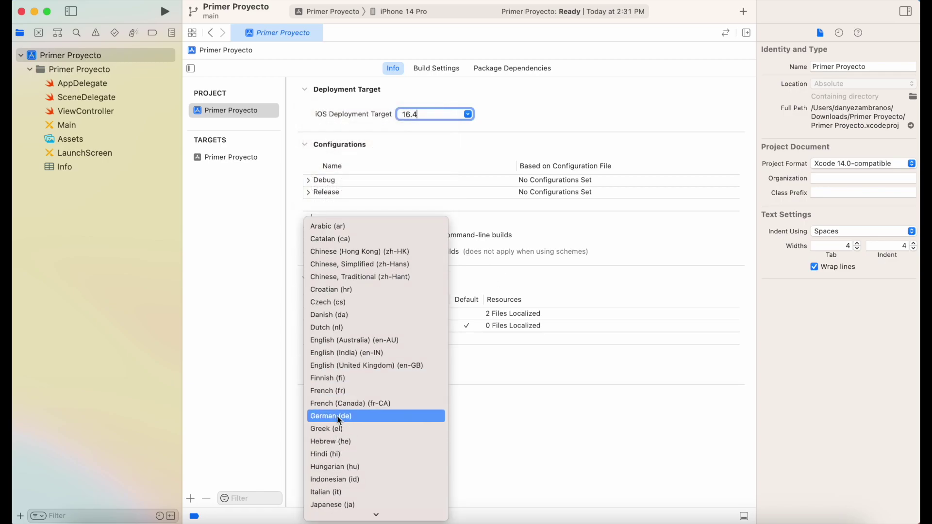
pyautogui.click(327, 391)
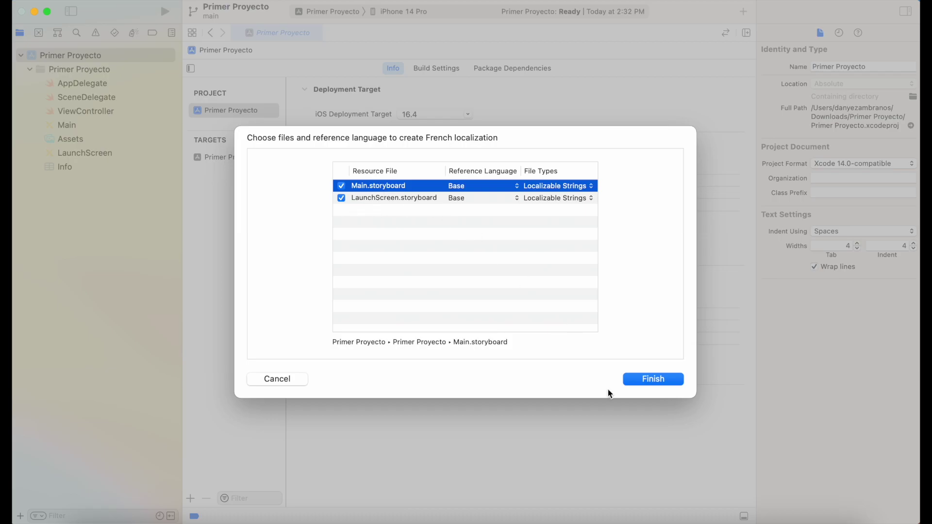
pyautogui.click(651, 381)
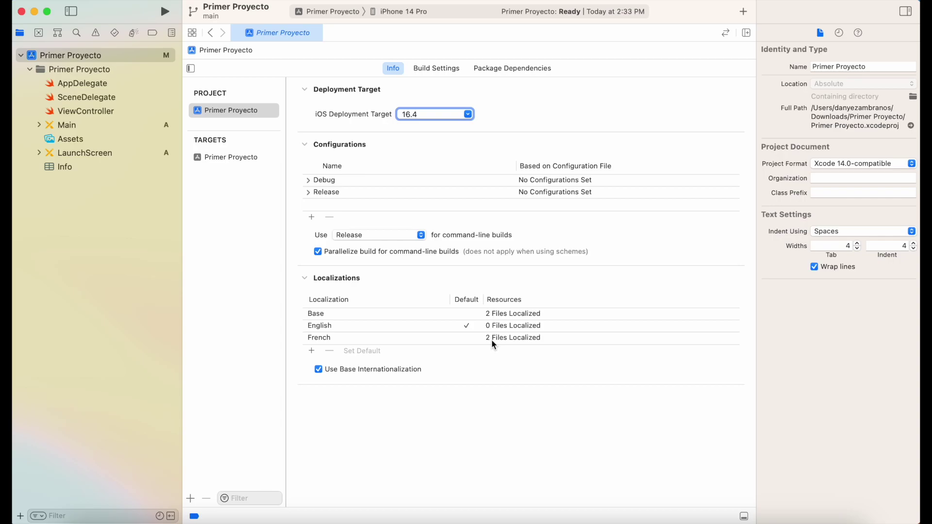
# Step: Look through the project's build settings from Architectures to the Info.plist privacy values, and view its package dependencies
pyautogui.click(429, 69)
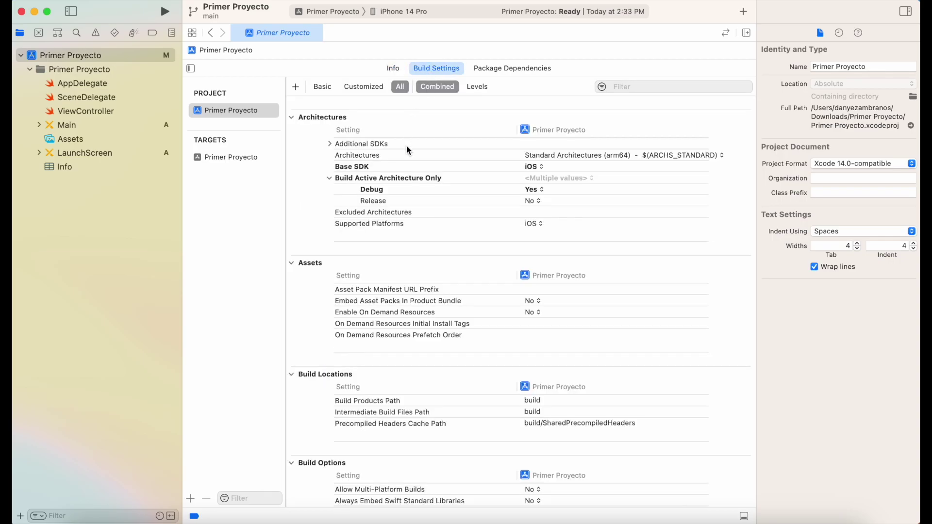
pyautogui.scroll(-2, 408, 150)
pyautogui.scroll(-6, 408, 148)
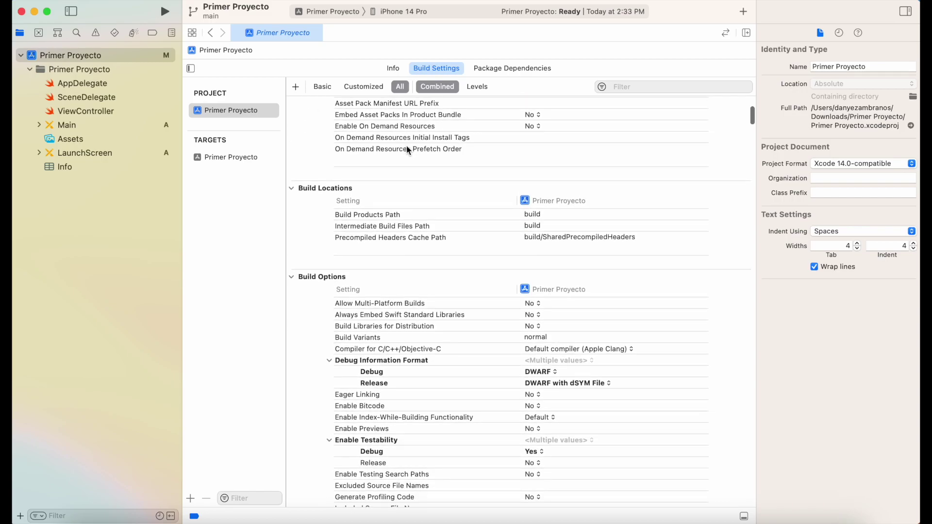
pyautogui.scroll(-4, 408, 149)
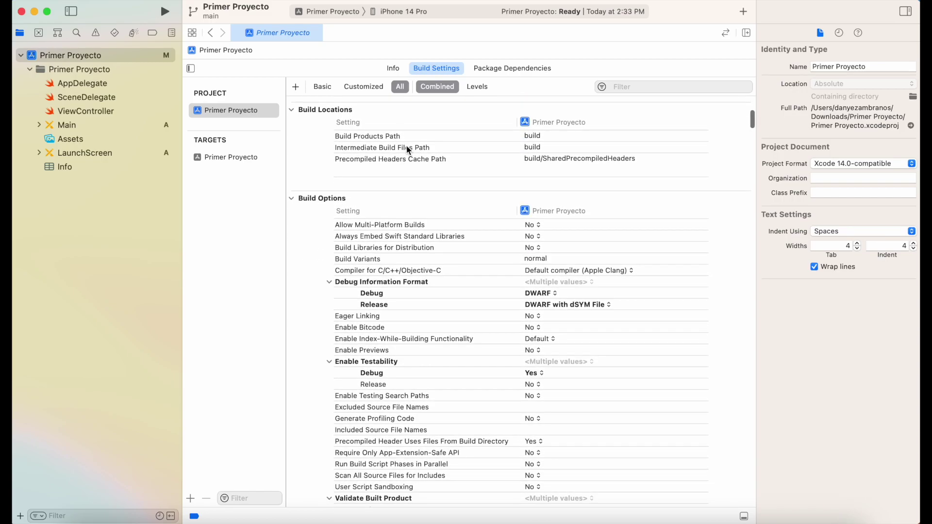
pyautogui.scroll(-9, 408, 149)
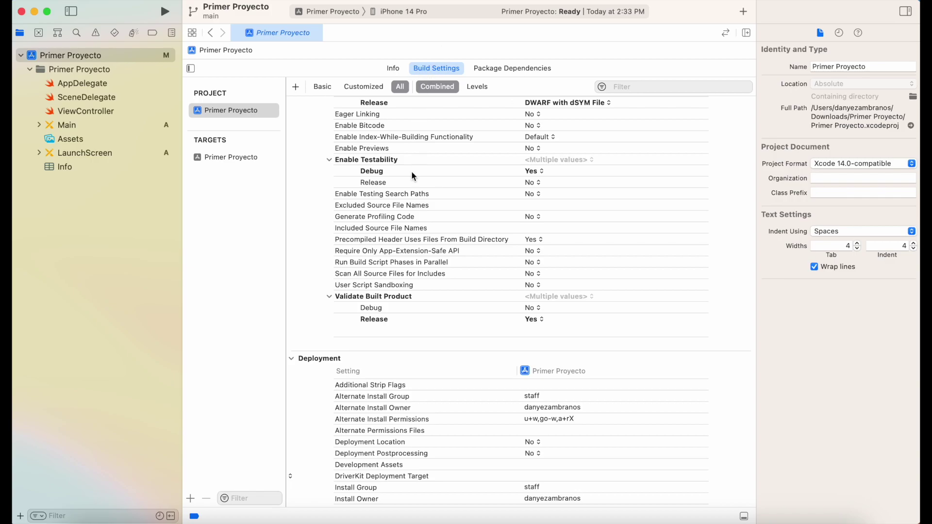
pyautogui.scroll(-5, 413, 194)
pyautogui.scroll(-5, 412, 198)
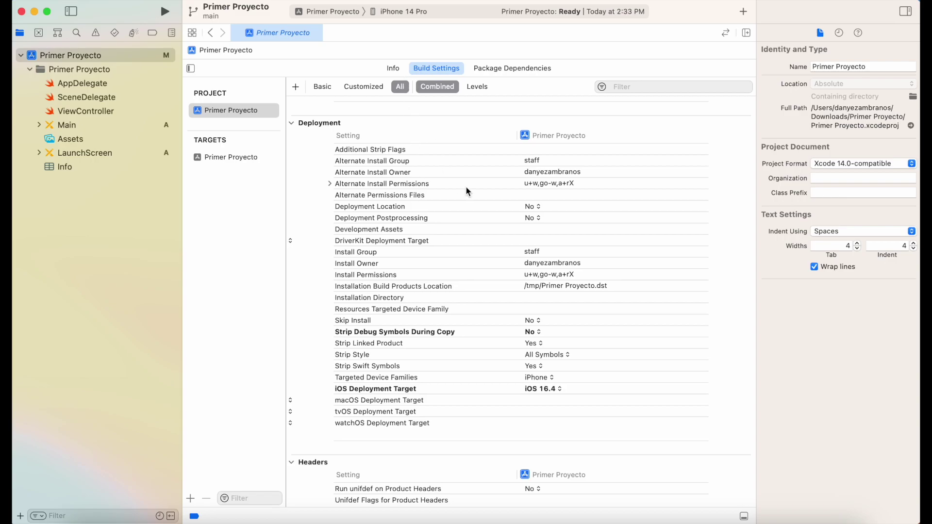
pyautogui.scroll(-8, 485, 200)
pyautogui.scroll(-10, 486, 200)
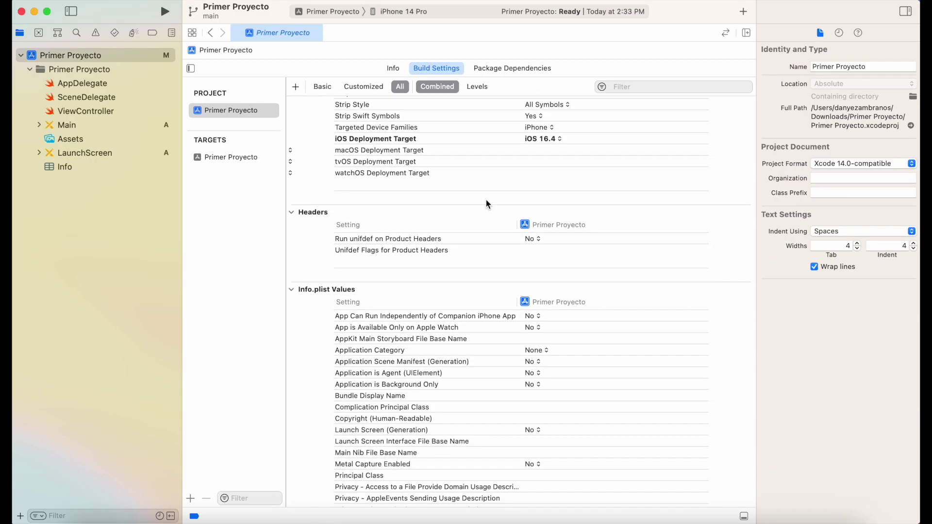
pyautogui.scroll(-6, 487, 204)
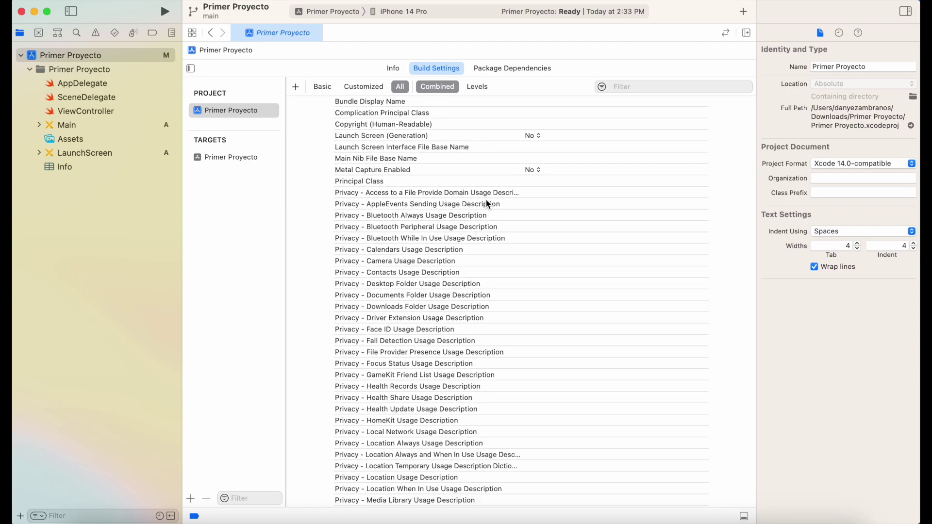
pyautogui.click(513, 70)
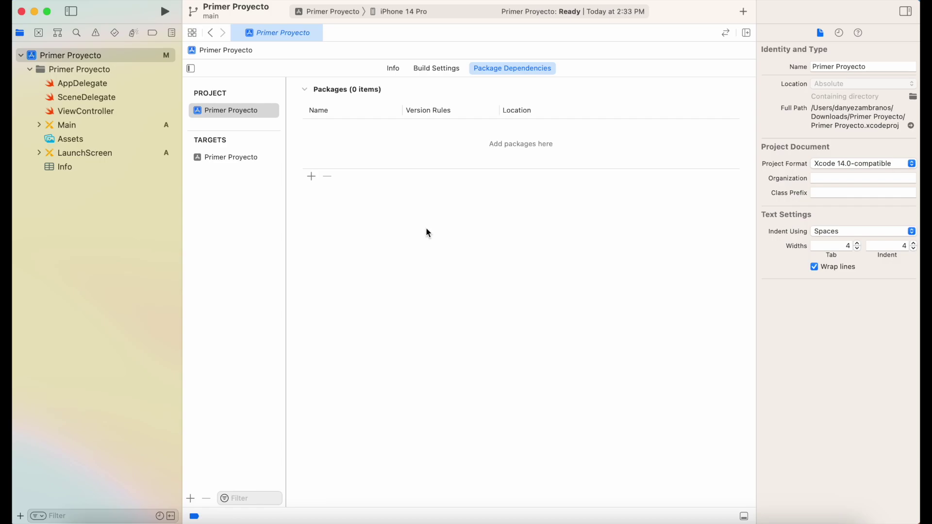
# Step: Open the general settings of the Primer Proyecto target and view which supported destinations can be added
pyautogui.click(233, 157)
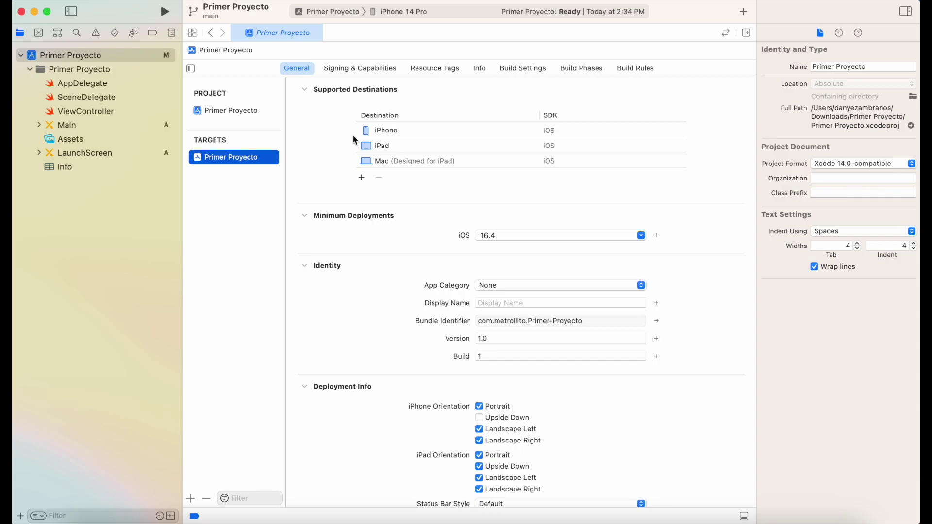
pyautogui.click(363, 179)
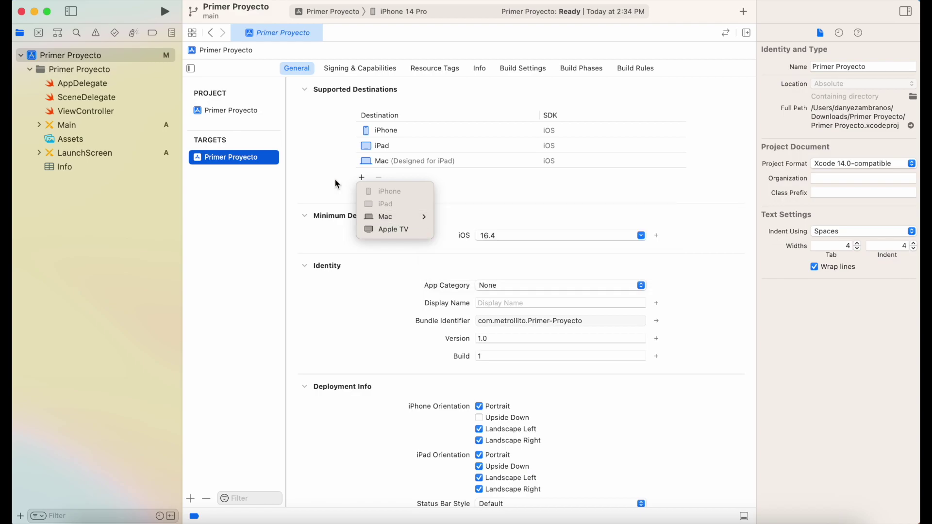
pyautogui.click(314, 156)
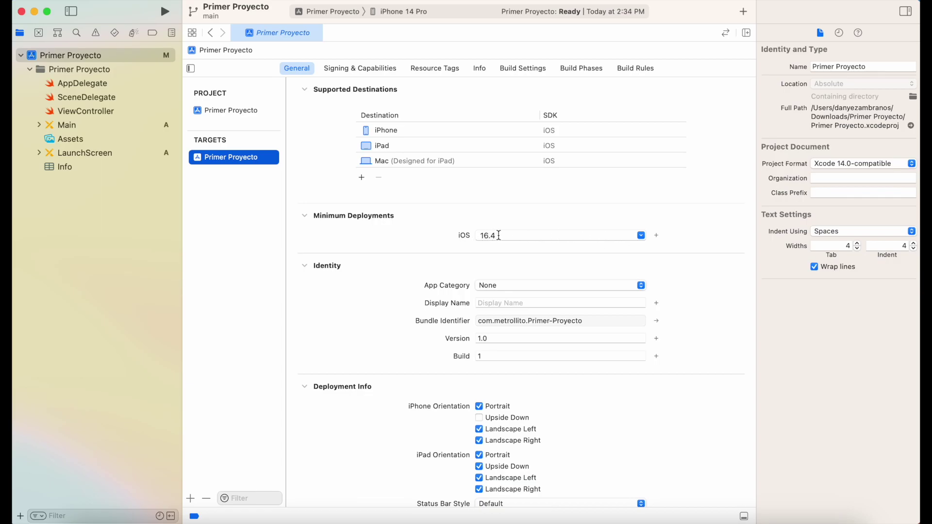
# Step: Set the target's minimum iOS deployment to 15.0, and restore it to 16.4
pyautogui.click(588, 236)
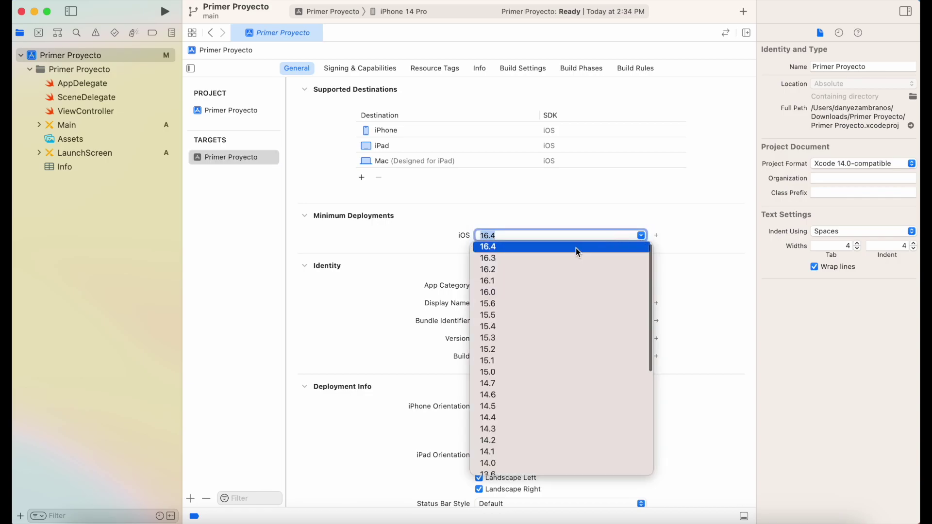
pyautogui.click(489, 372)
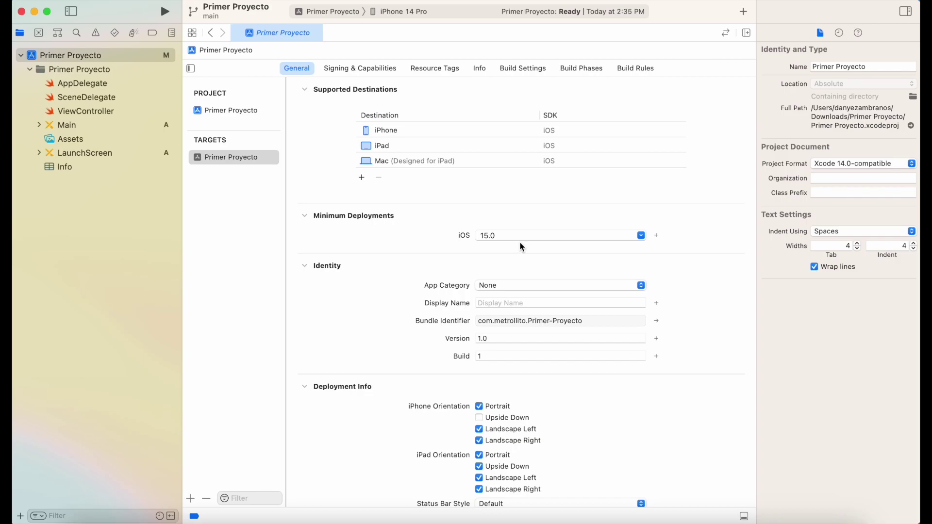
pyautogui.click(641, 236)
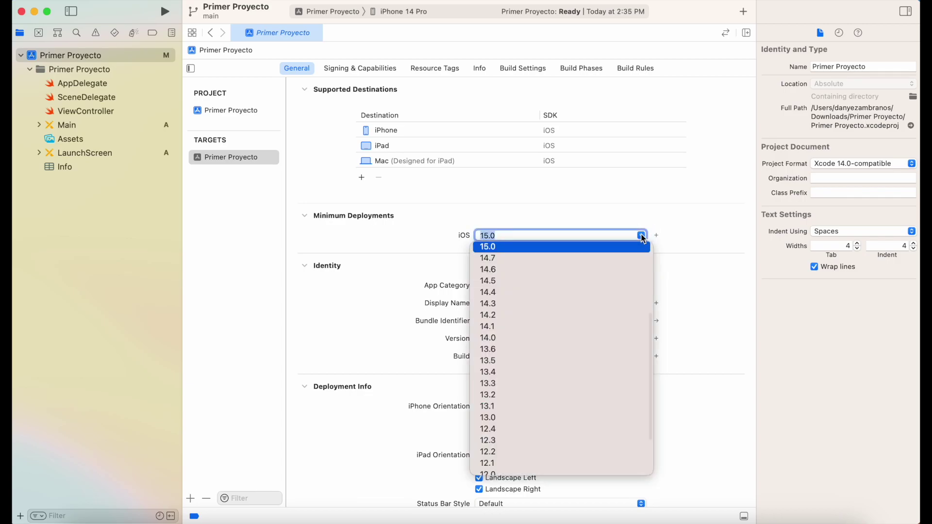
pyautogui.scroll(2, 536, 291)
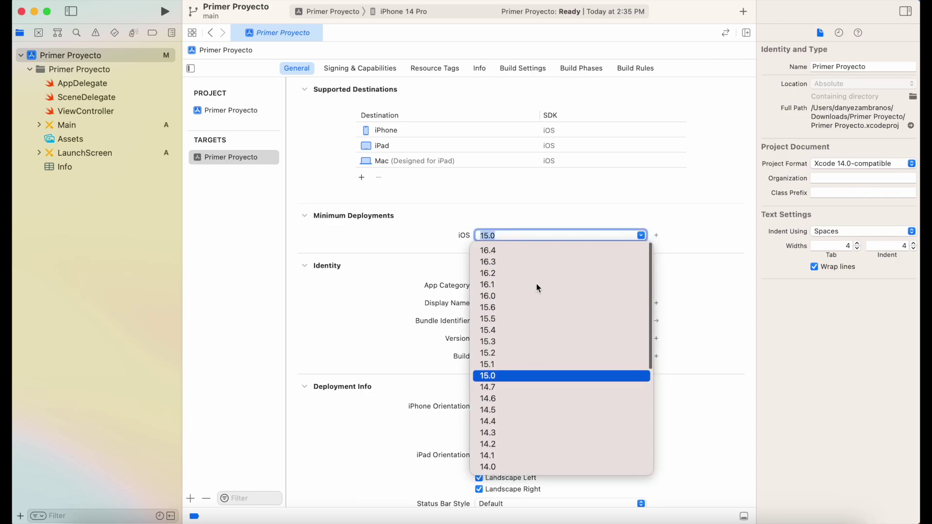
pyautogui.click(533, 251)
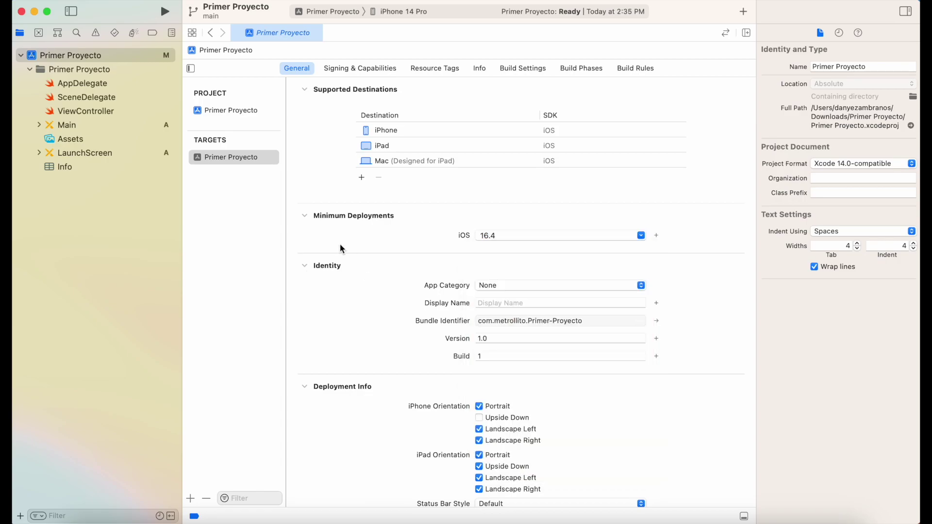
# Step: Look through the app categories available for the target's identity, from Books to Weather, leaving the category at None
pyautogui.click(498, 287)
pyautogui.scroll(-2, 497, 318)
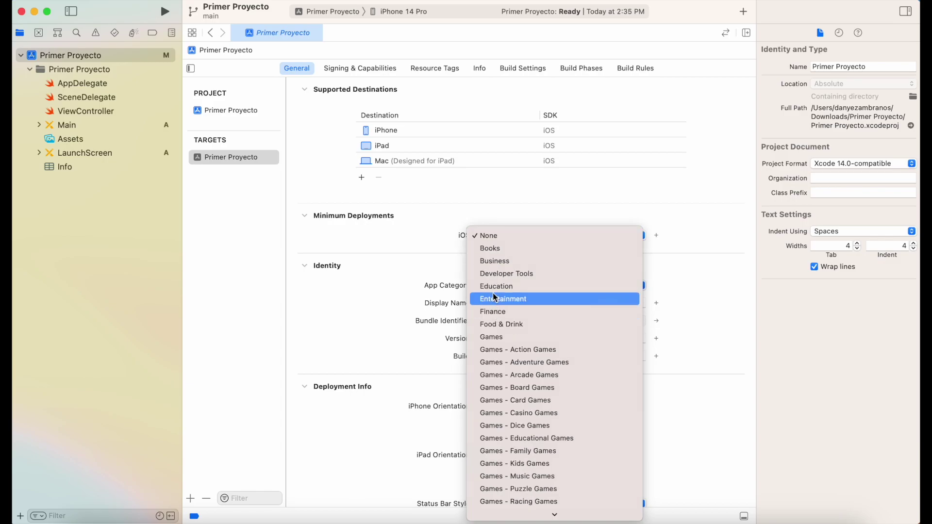
pyautogui.scroll(-5, 496, 297)
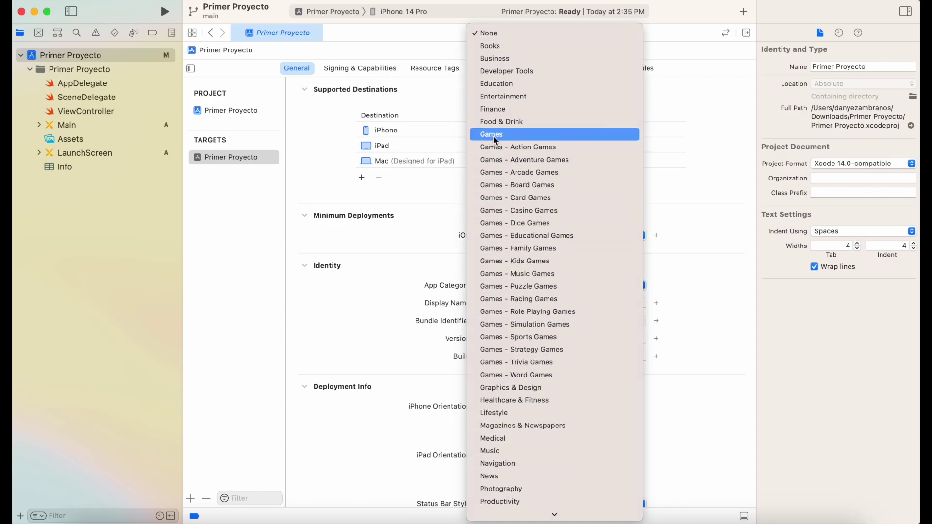
pyautogui.scroll(-3, 491, 427)
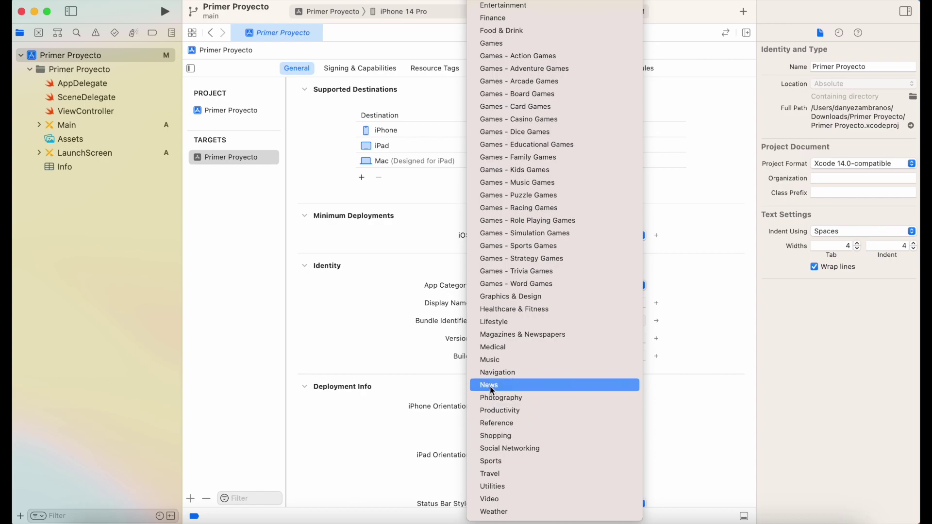
pyautogui.scroll(3, 491, 341)
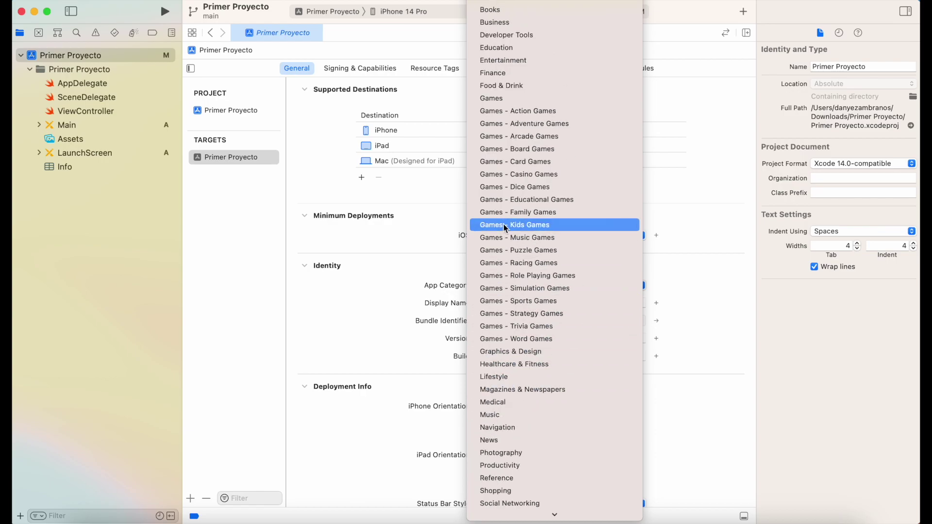
pyautogui.scroll(-2, 506, 228)
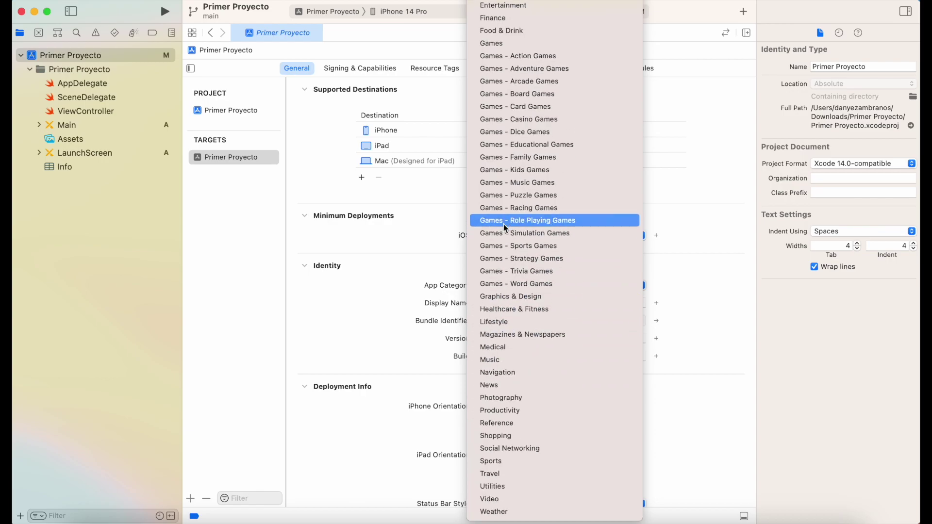
pyautogui.click(457, 249)
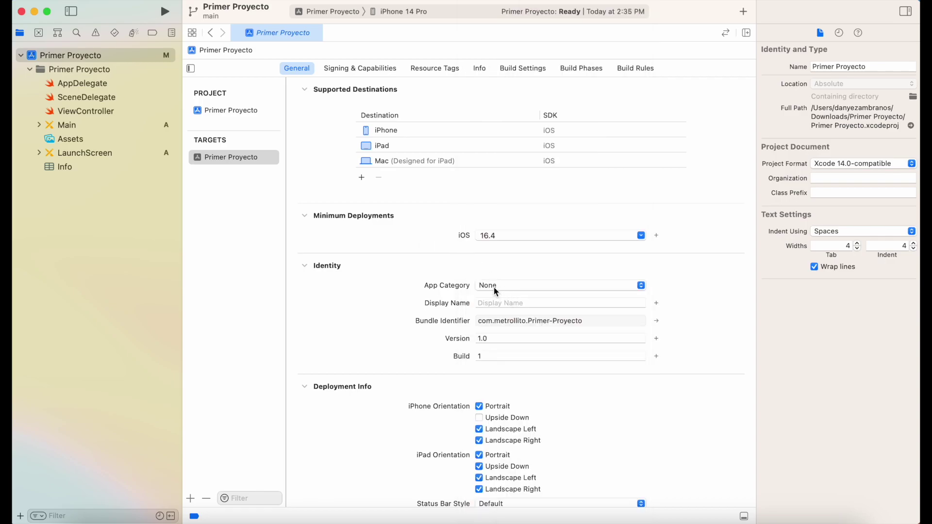
# Step: Set the display name of the Primer Proyecto target to Proyecto Z
pyautogui.click(499, 304)
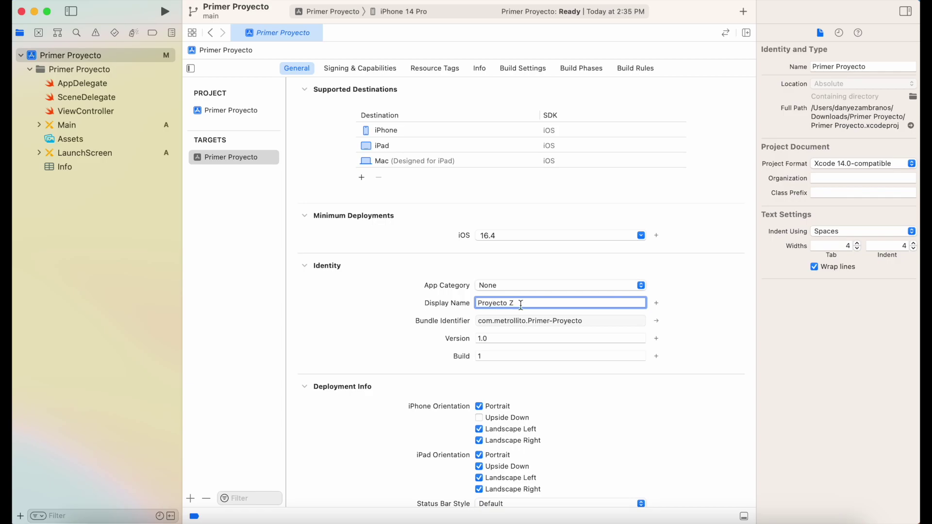
pyautogui.moveTo(520, 304); pyautogui.dragTo(462, 304)
pyautogui.click(522, 302)
pyautogui.moveTo(519, 303); pyautogui.dragTo(447, 304)
# Step: Review the target's version and build values, and try 1.3 as the version number
pyautogui.click(476, 337)
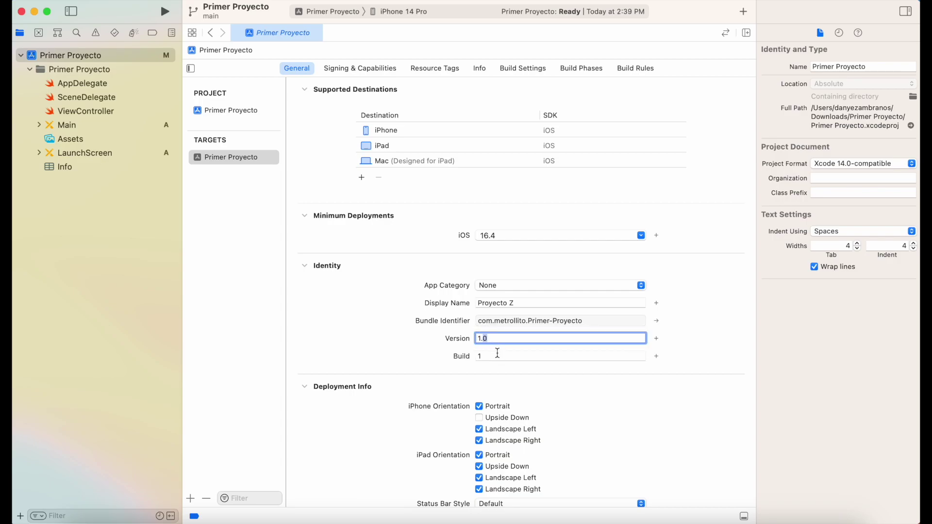
pyautogui.click(488, 356)
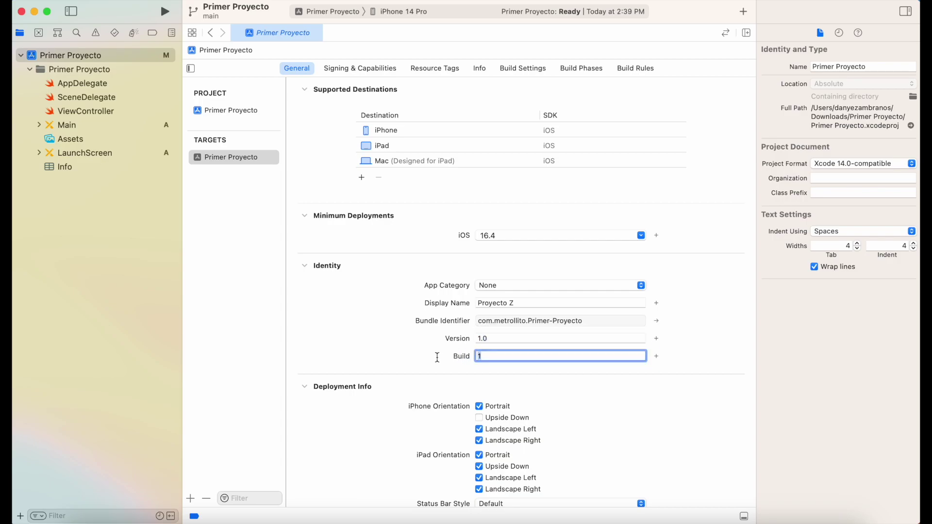
pyautogui.click(505, 339)
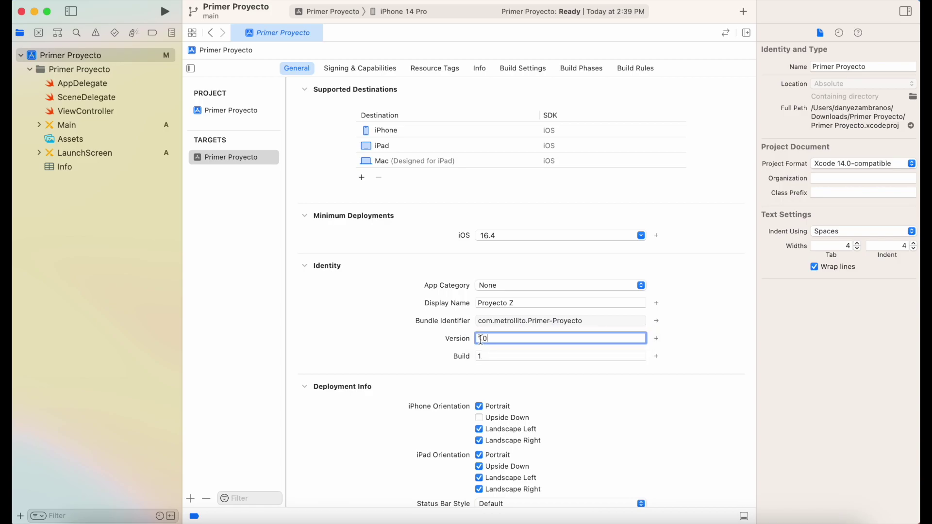
pyautogui.click(488, 353)
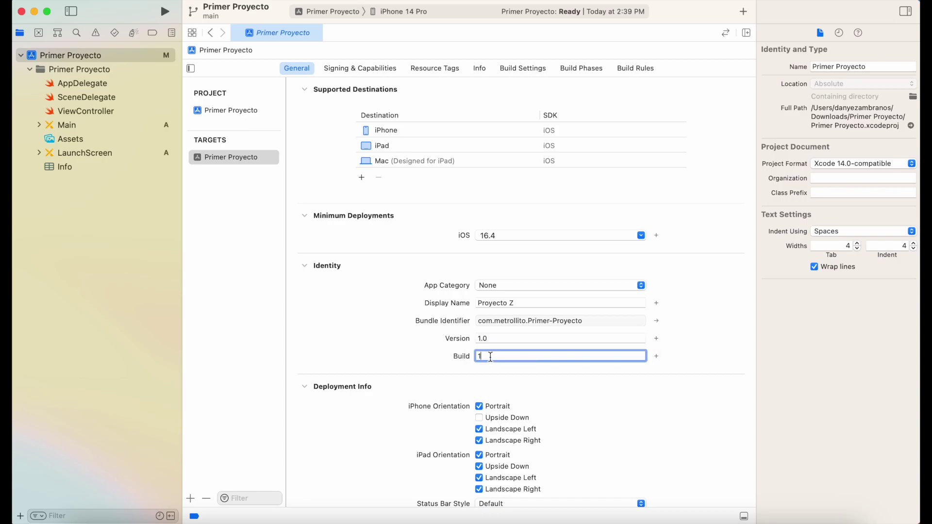
pyautogui.click(493, 339)
pyautogui.press('BackSpace')
pyautogui.write('1.')
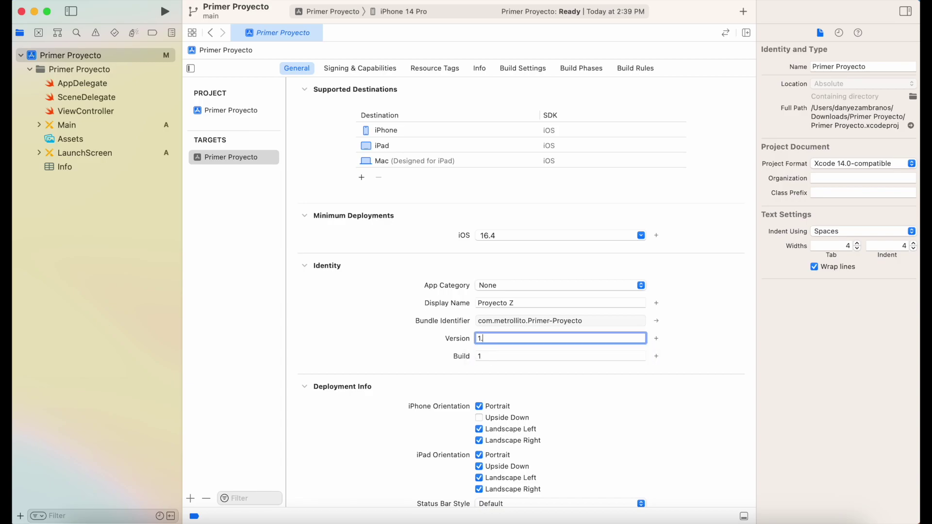
pyautogui.write('3')
# Step: Try 2.0 as the target's version number
pyautogui.doubleClick(479, 338)
pyautogui.write('2')
pyautogui.press('Right')
pyautogui.press('Right')
pyautogui.press('BackSpace')
pyautogui.write('0')
# Step: View the deployment info with its status bar style options, and the app icon, launch screen, intents and frameworks settings
pyautogui.scroll(-5, 462, 362)
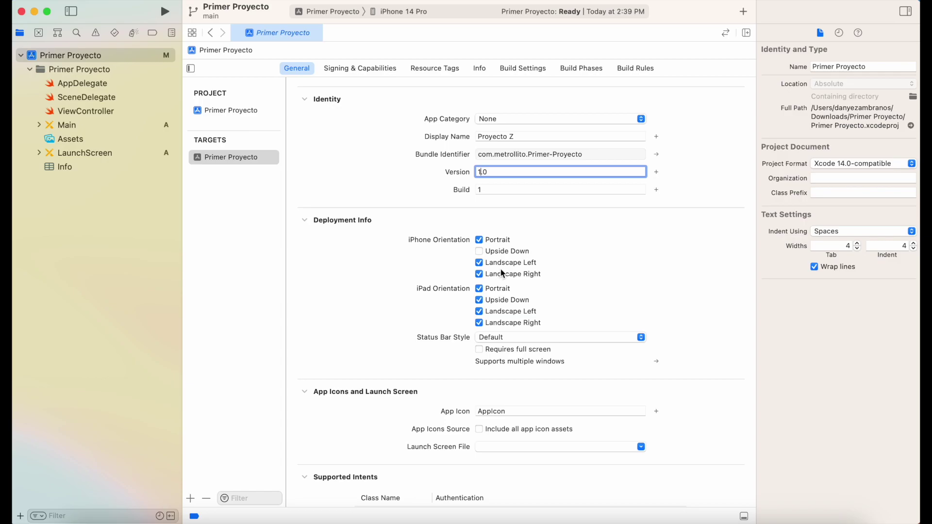
pyautogui.scroll(-2, 437, 311)
pyautogui.click(490, 308)
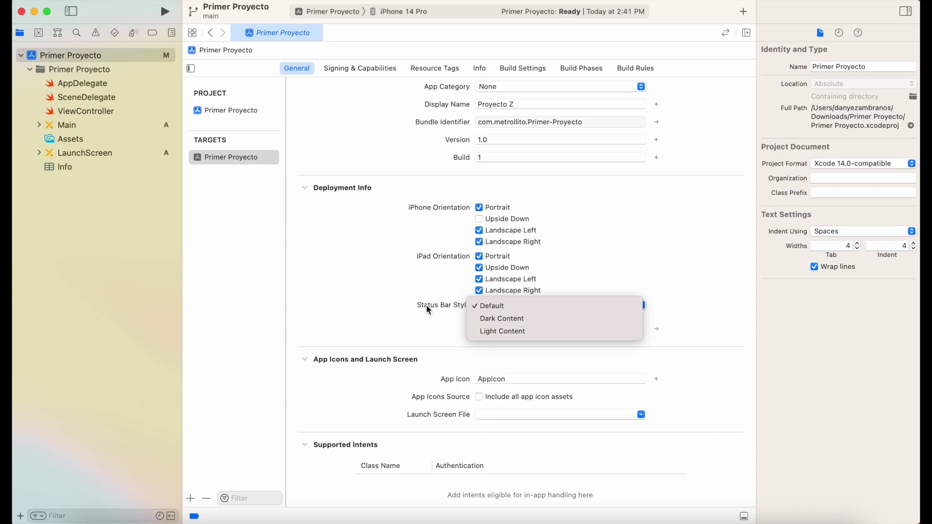
pyautogui.click(407, 302)
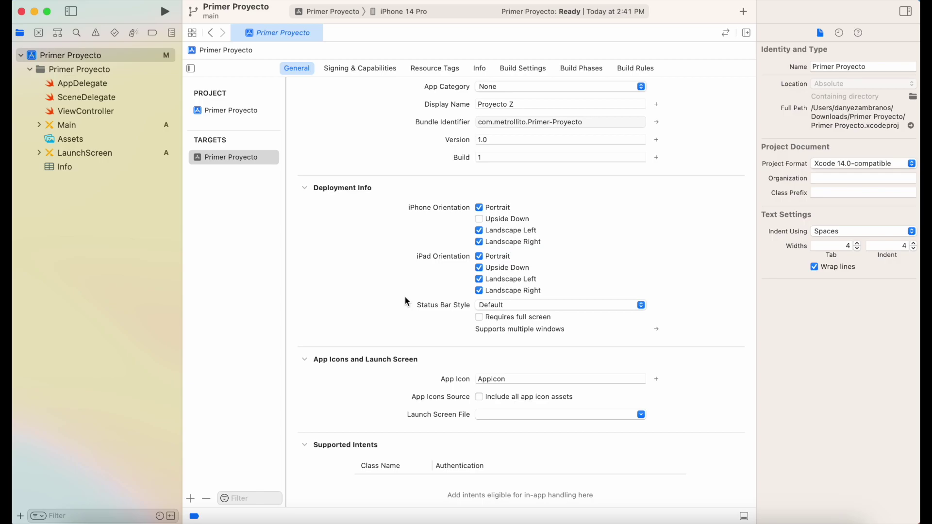
pyautogui.scroll(-5, 322, 237)
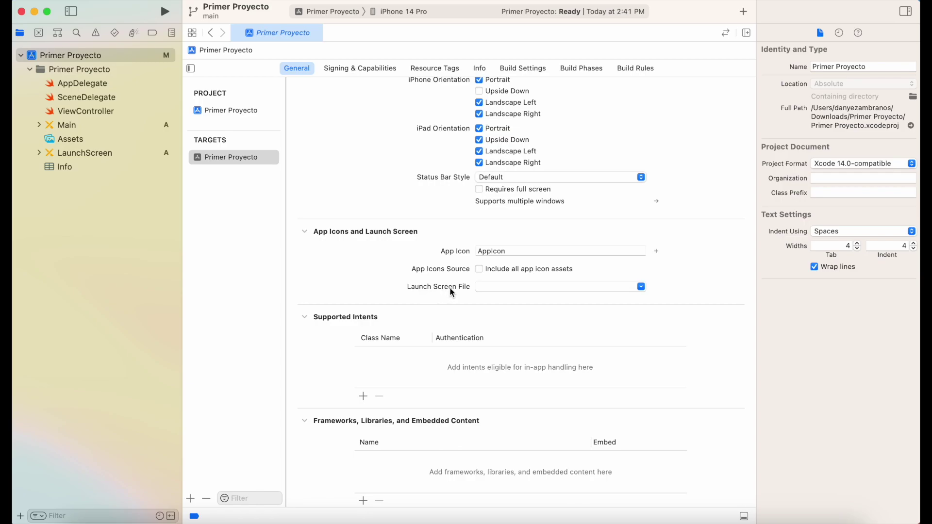
# Step: Open the target's signing and capabilities settings and view the available teams, bundle identifier and provisioning profile details
pyautogui.click(360, 68)
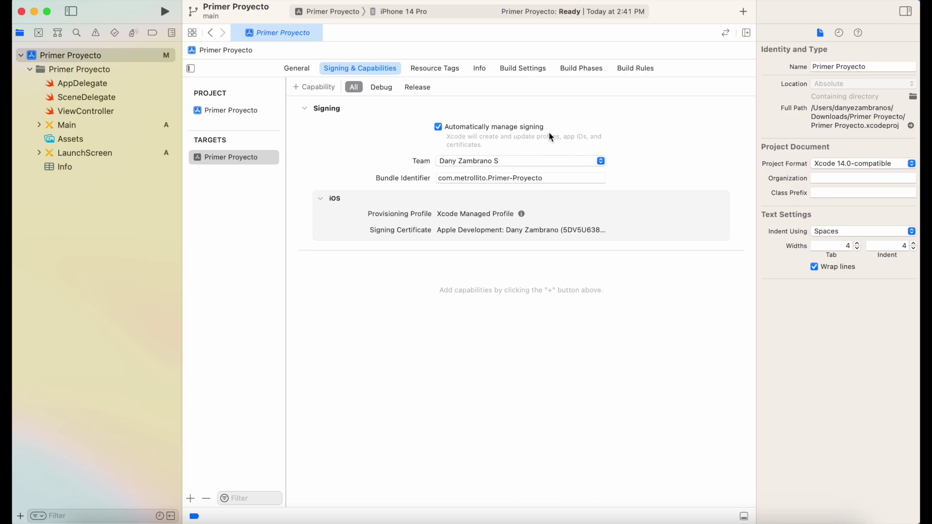
pyautogui.click(470, 163)
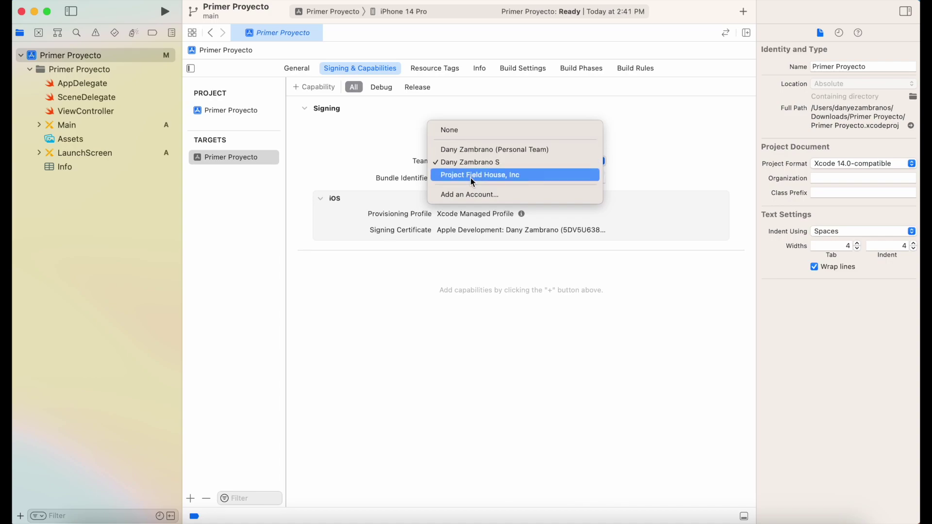
pyautogui.click(471, 161)
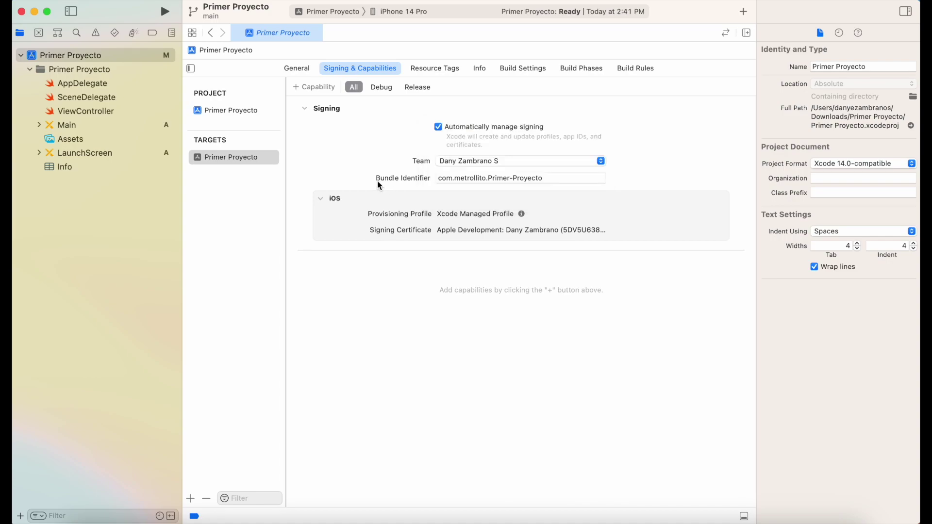
pyautogui.moveTo(556, 179); pyautogui.dragTo(441, 178)
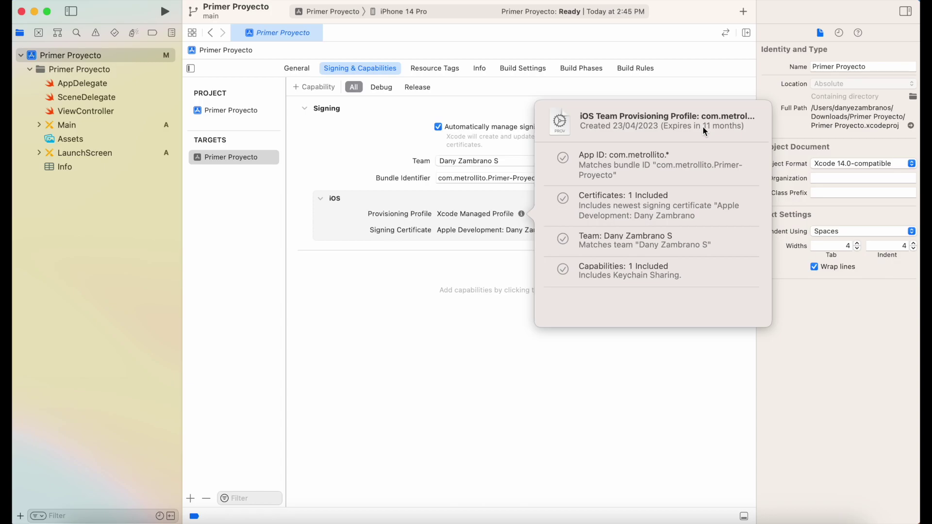
# Step: Open the project's Info property list file
pyautogui.click(64, 170)
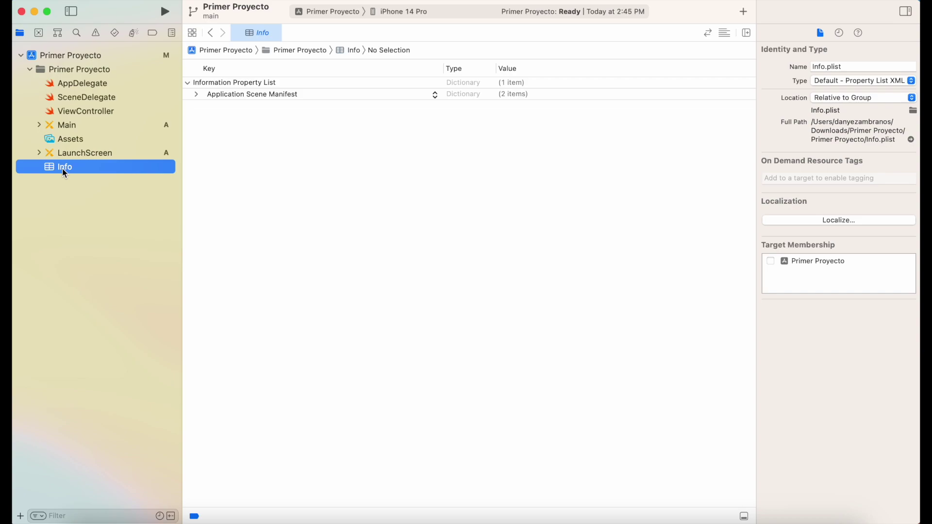